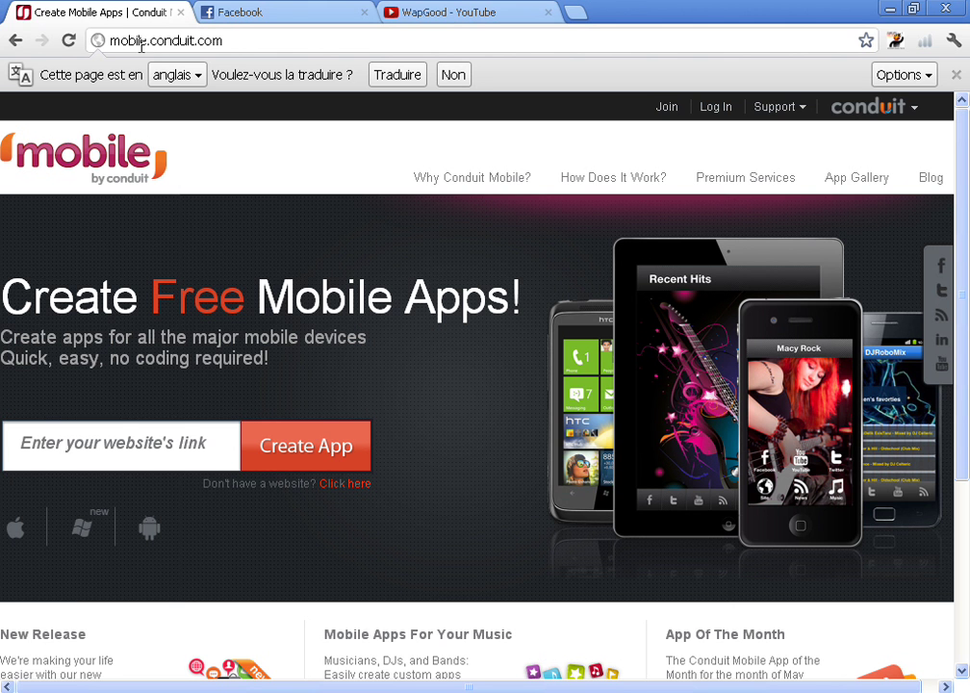
# - Start creating a new mobile app with the option for people without a website
pyautogui.moveTo(120, 41); pyautogui.dragTo(231, 41)
pyautogui.click(232, 41)
pyautogui.click(182, 449)
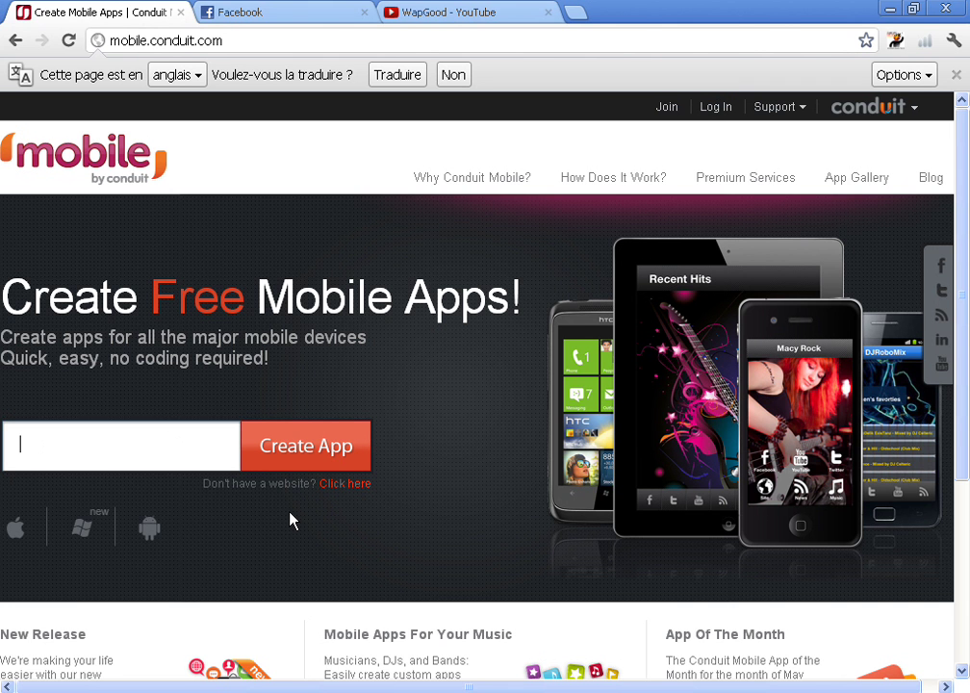
pyautogui.click(352, 485)
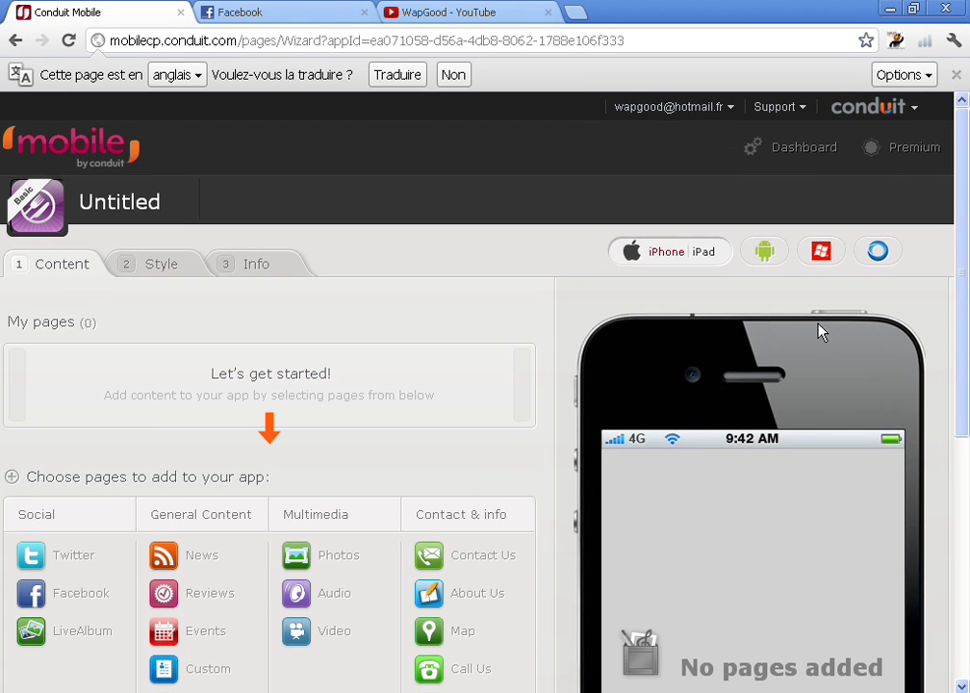
# - Add a Facebook page to the app's content
pyautogui.moveTo(966, 252); pyautogui.dragTo(966, 385)
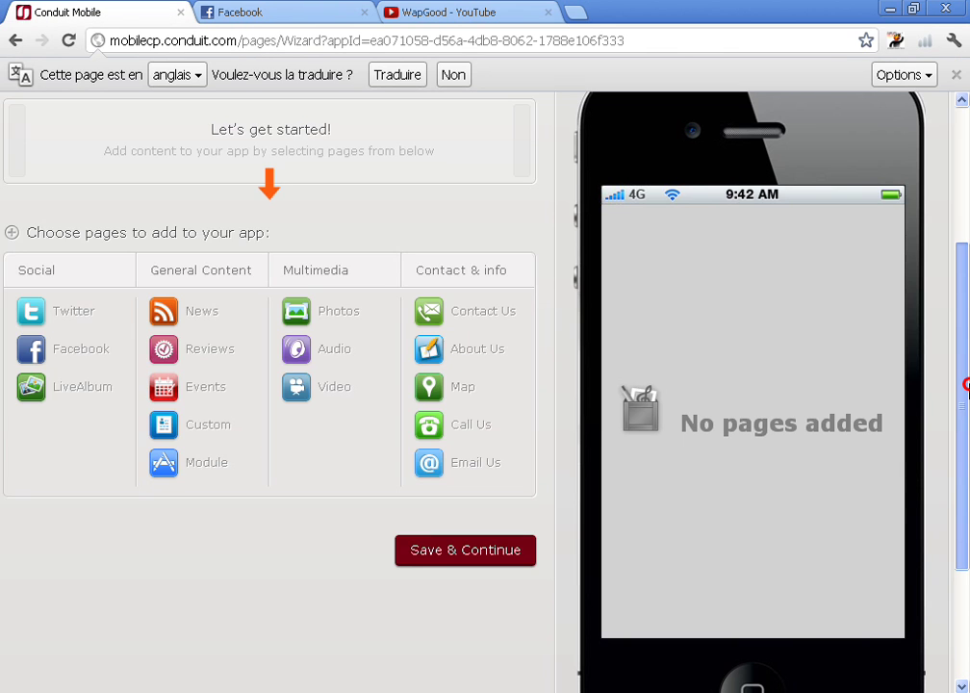
pyautogui.scroll(-1, 966, 298)
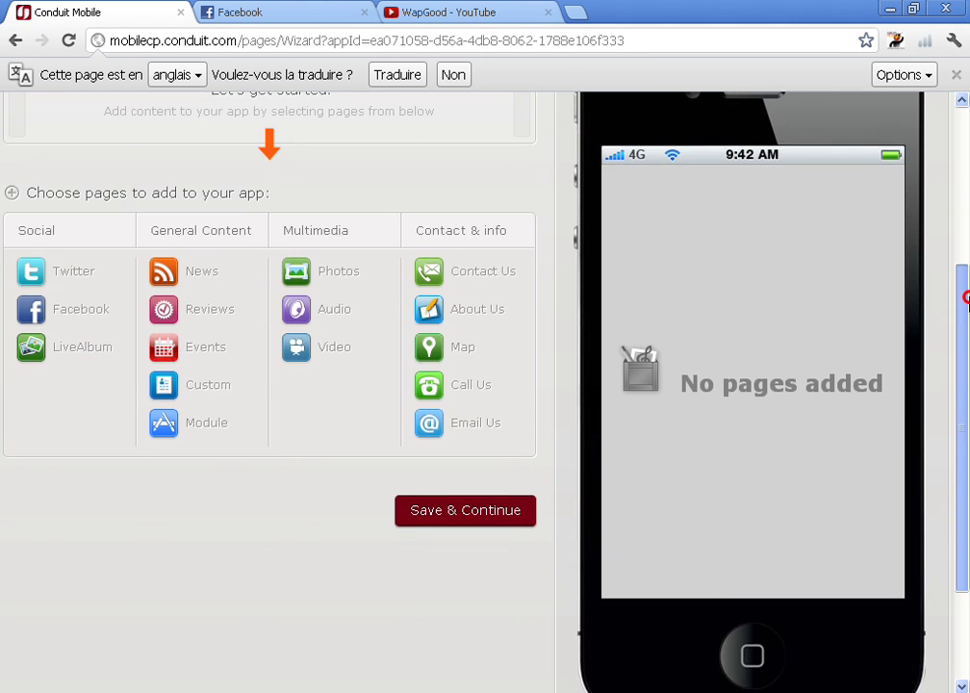
pyautogui.scroll(5, 962, 297)
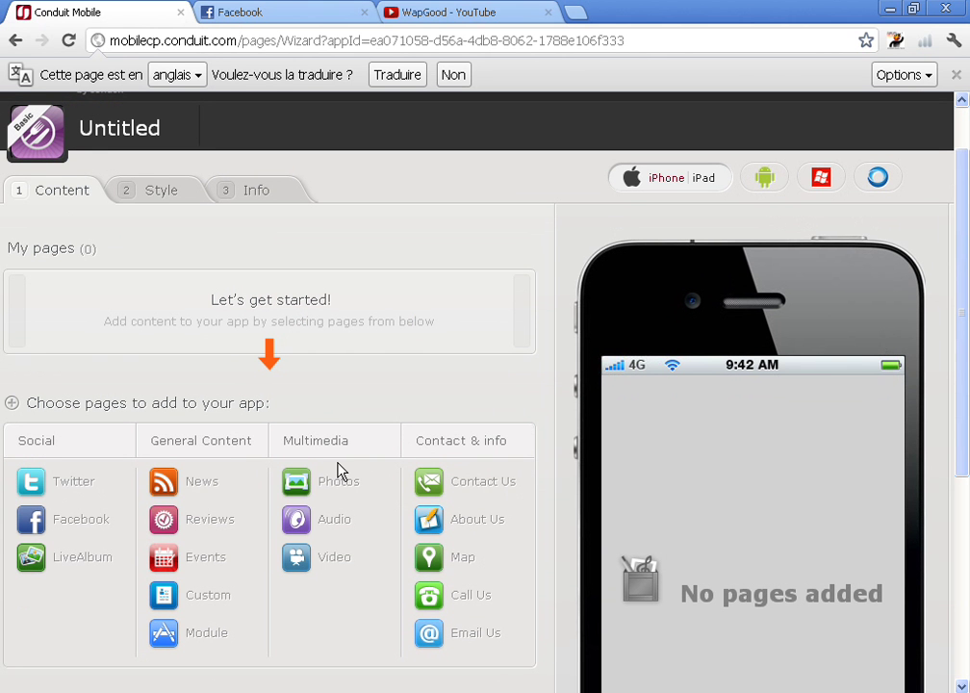
pyautogui.click(64, 525)
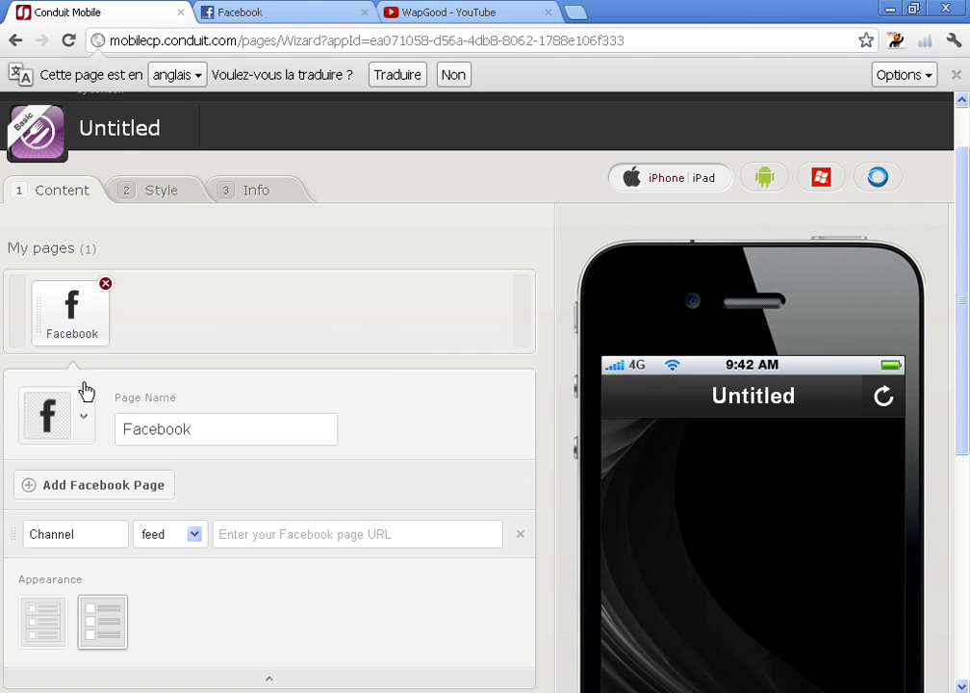
pyautogui.click(106, 495)
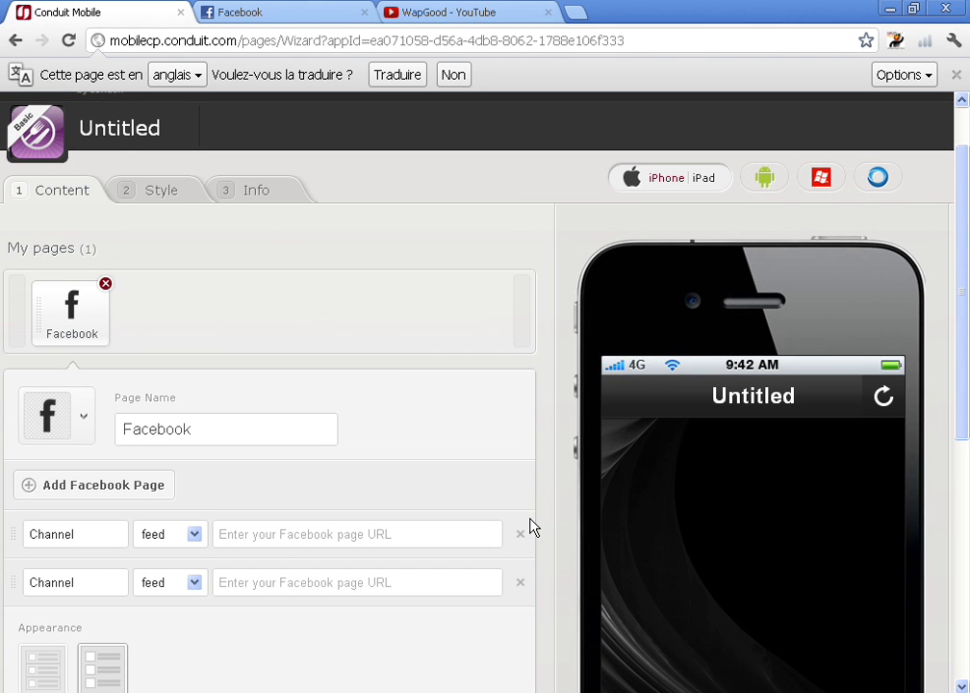
pyautogui.click(518, 540)
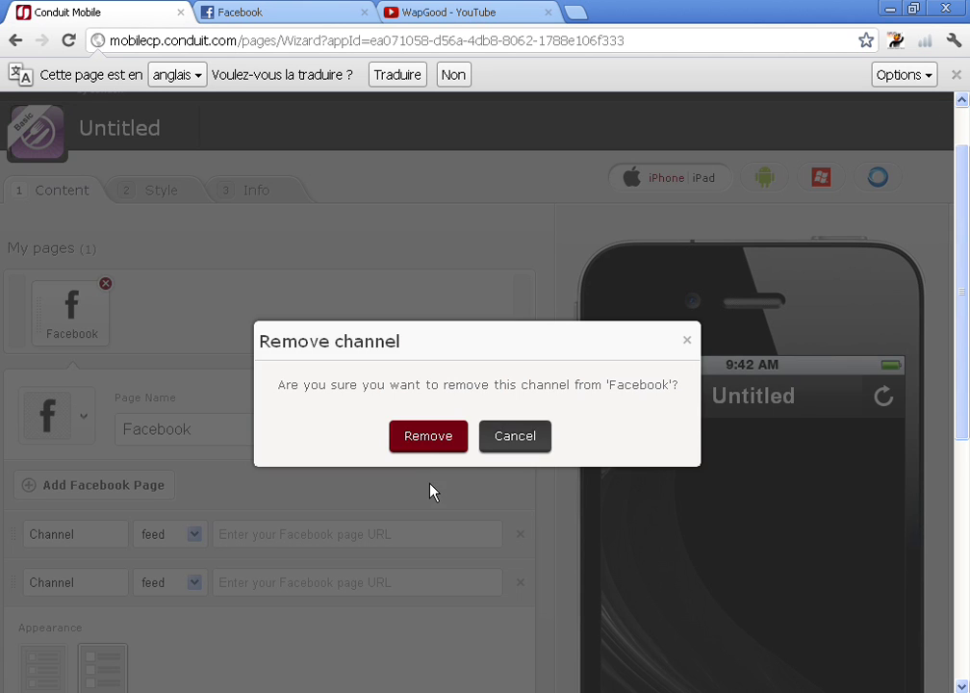
pyautogui.click(430, 441)
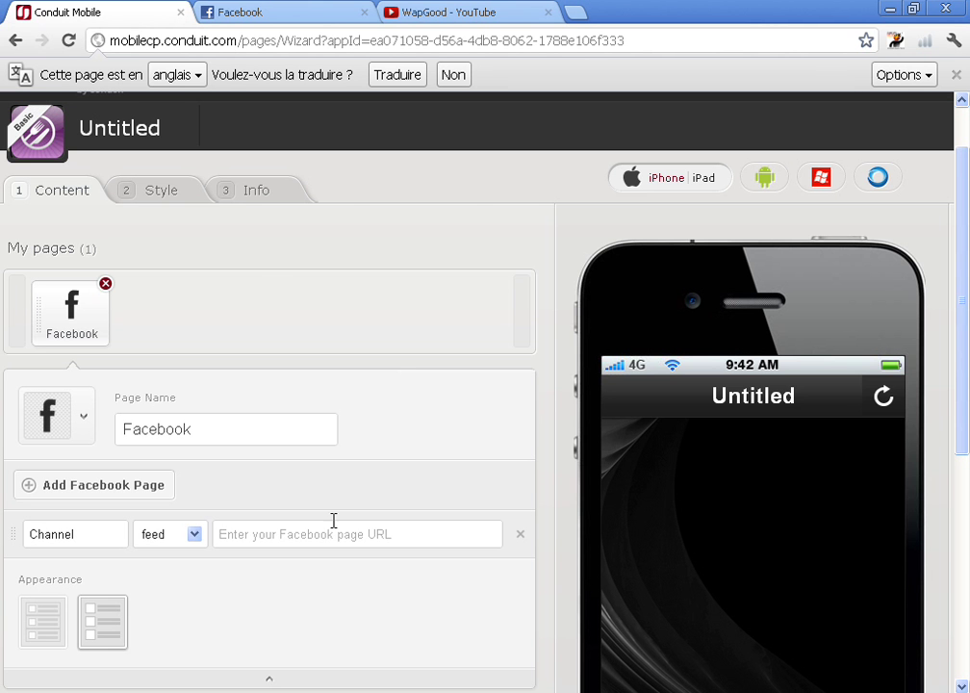
# - Switch to Facebook, open the managed page "tout de suite une courte page de publicité" and copy its URL
pyautogui.click(275, 10)
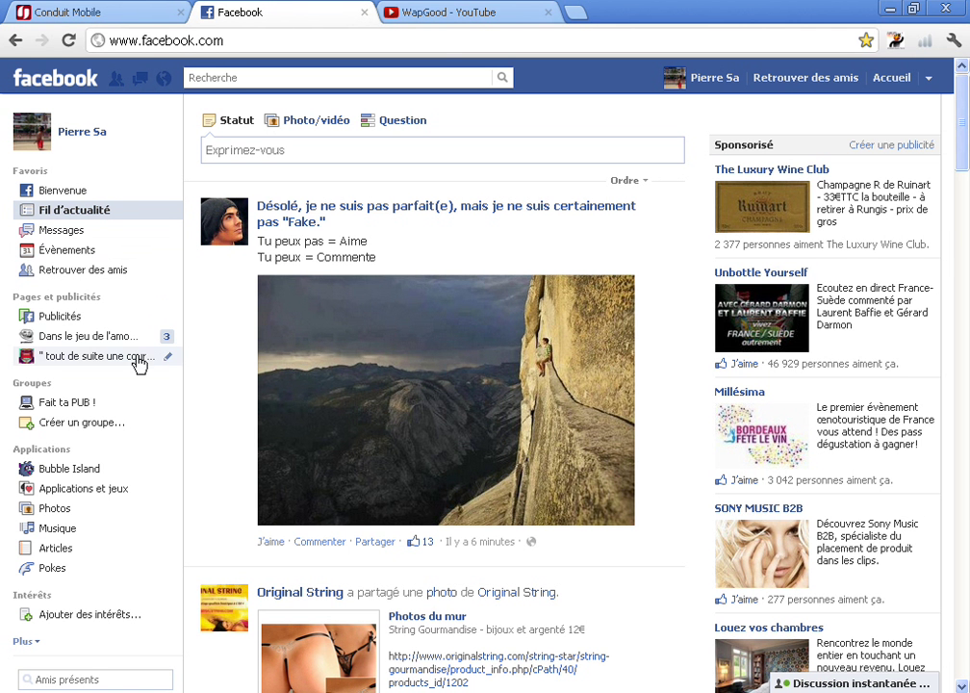
pyautogui.click(96, 356)
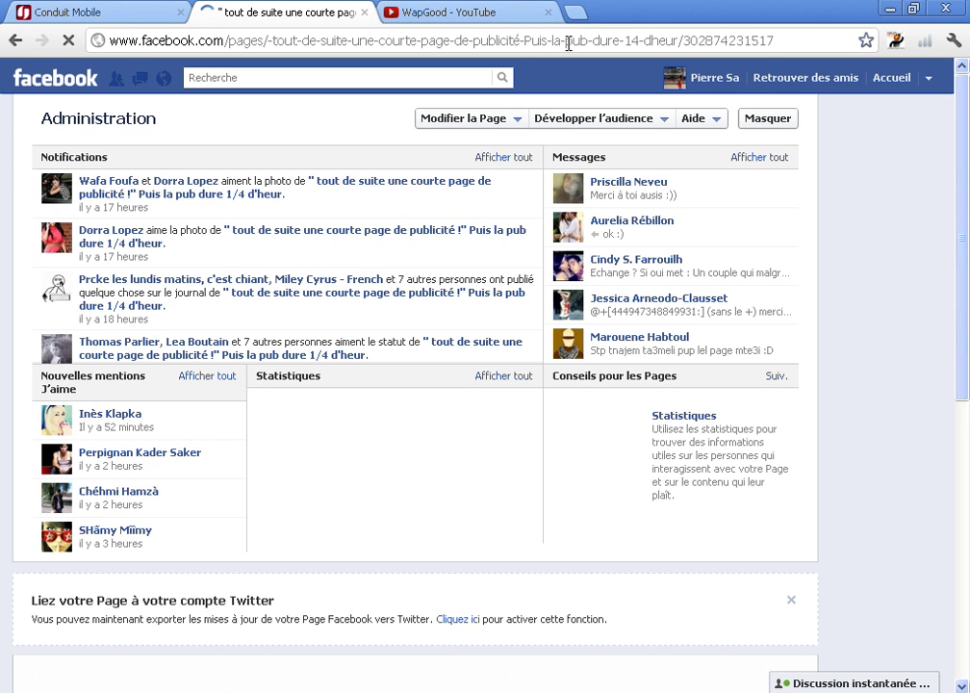
pyautogui.click(568, 44)
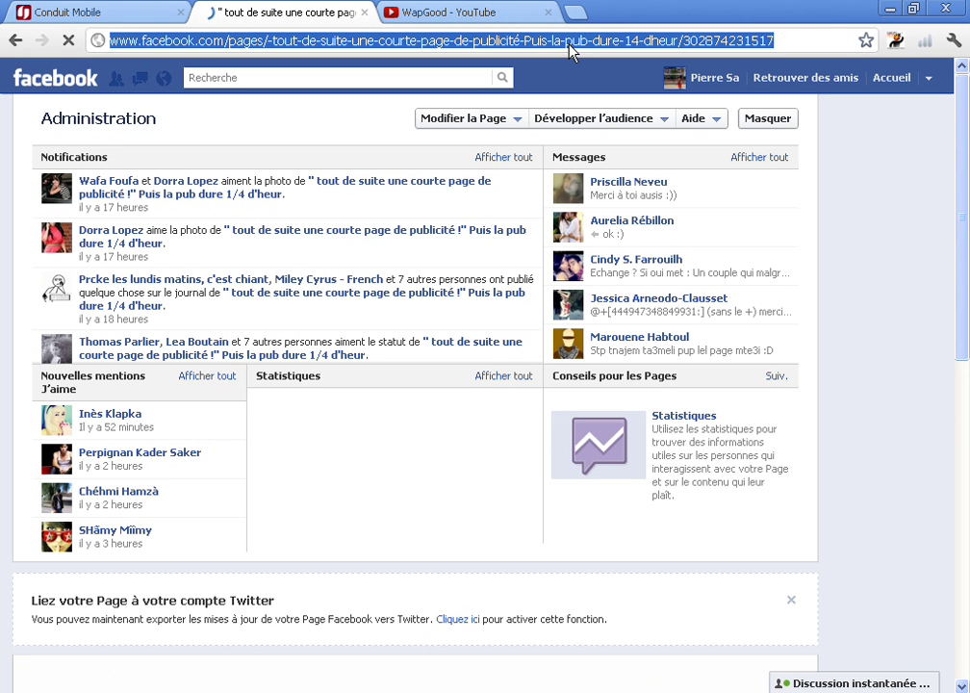
# - Return to Conduit Mobile and paste the copied Facebook page URL into the channel's feed source
pyautogui.click(493, 10)
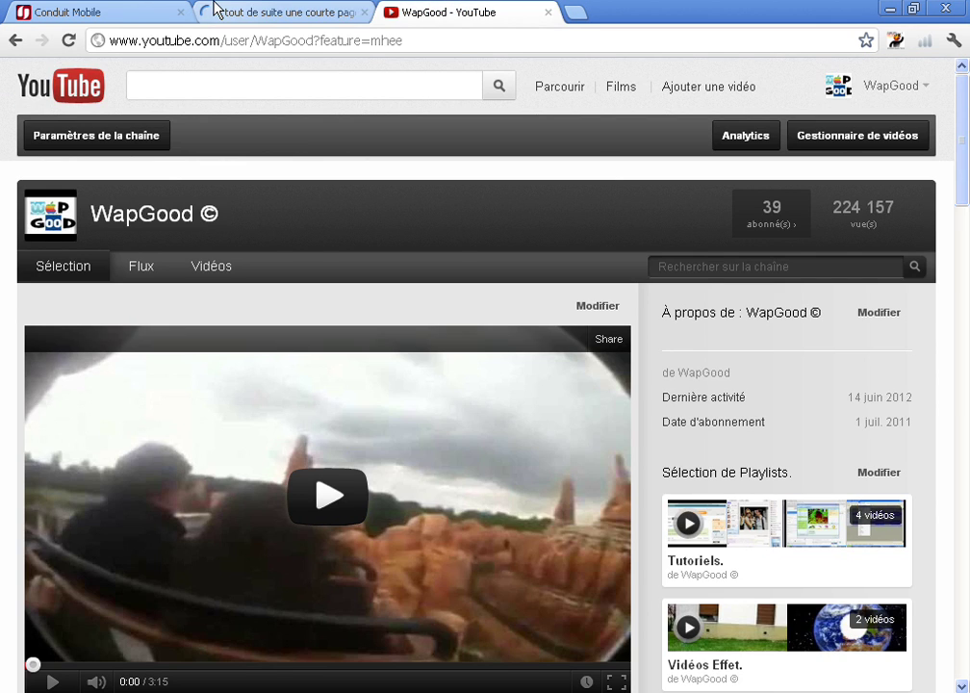
pyautogui.click(216, 10)
pyautogui.click(130, 9)
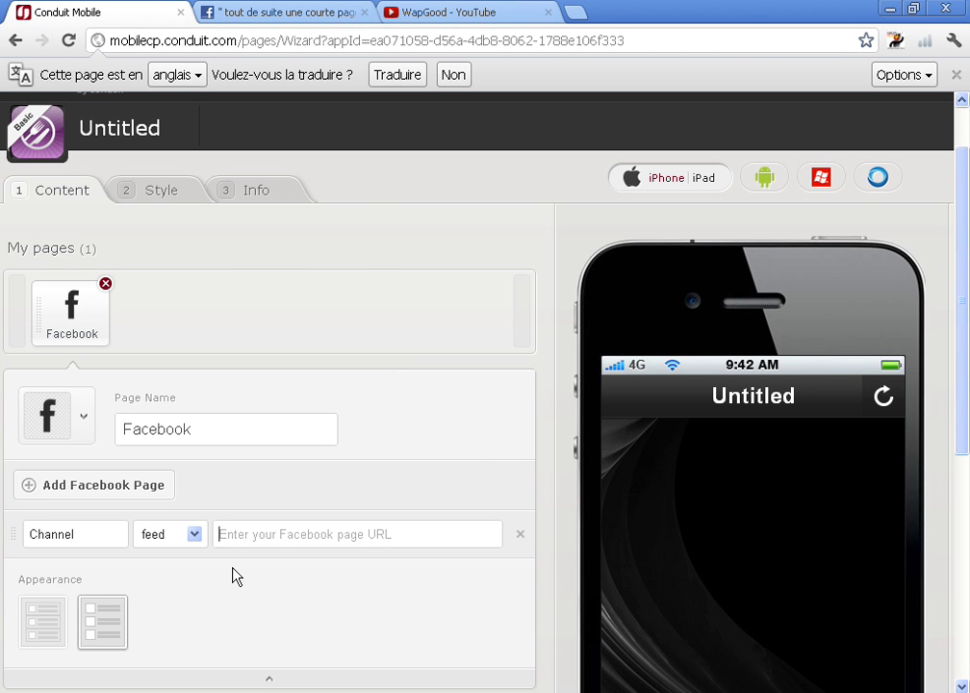
pyautogui.hotkey('ctrl', 'v')
pyautogui.click(476, 470)
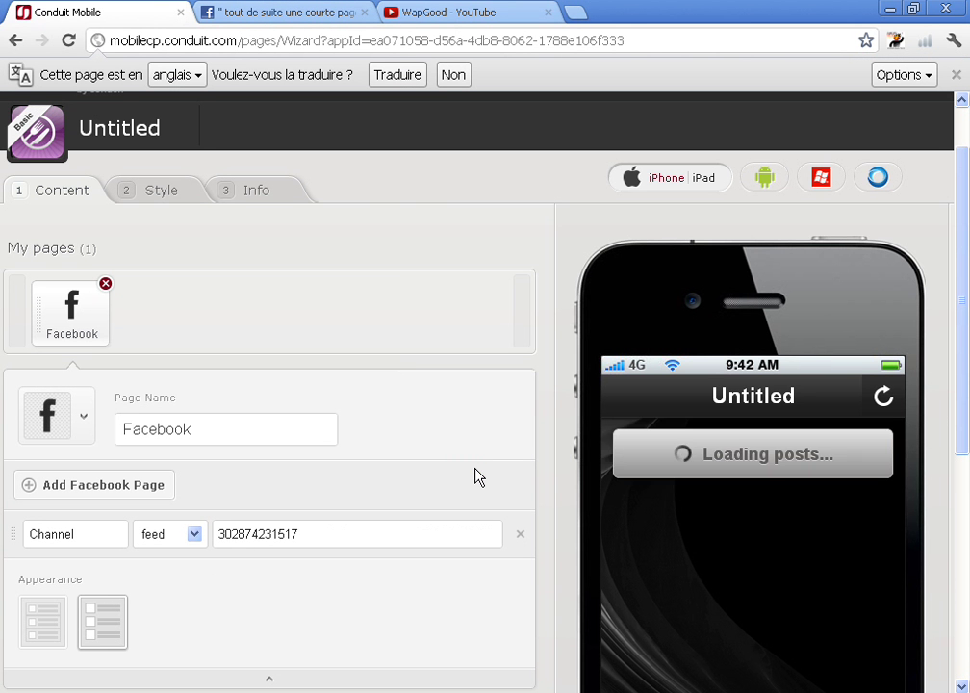
# - Add a Video page to the app and give it a YouTube playlist source
pyautogui.moveTo(965, 332); pyautogui.dragTo(966, 491)
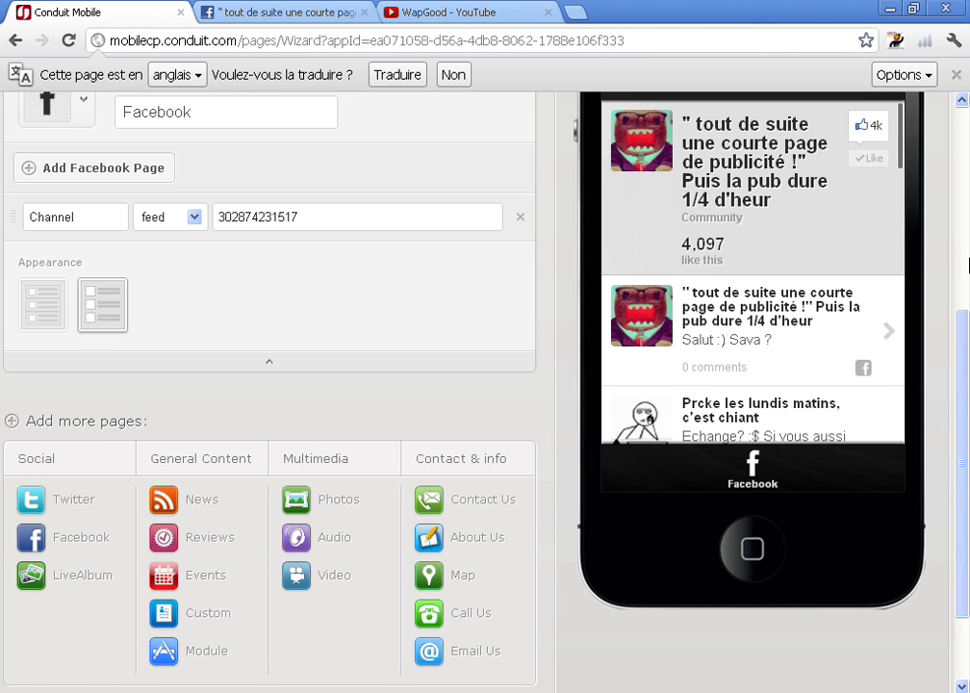
pyautogui.click(966, 270)
pyautogui.moveTo(967, 279); pyautogui.dragTo(967, 472)
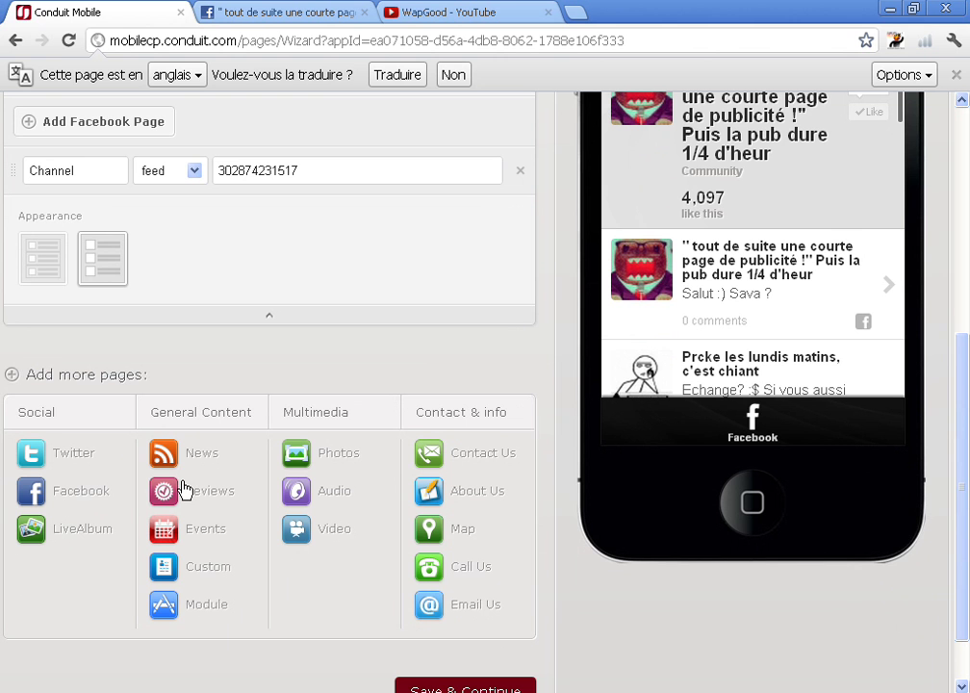
pyautogui.click(326, 532)
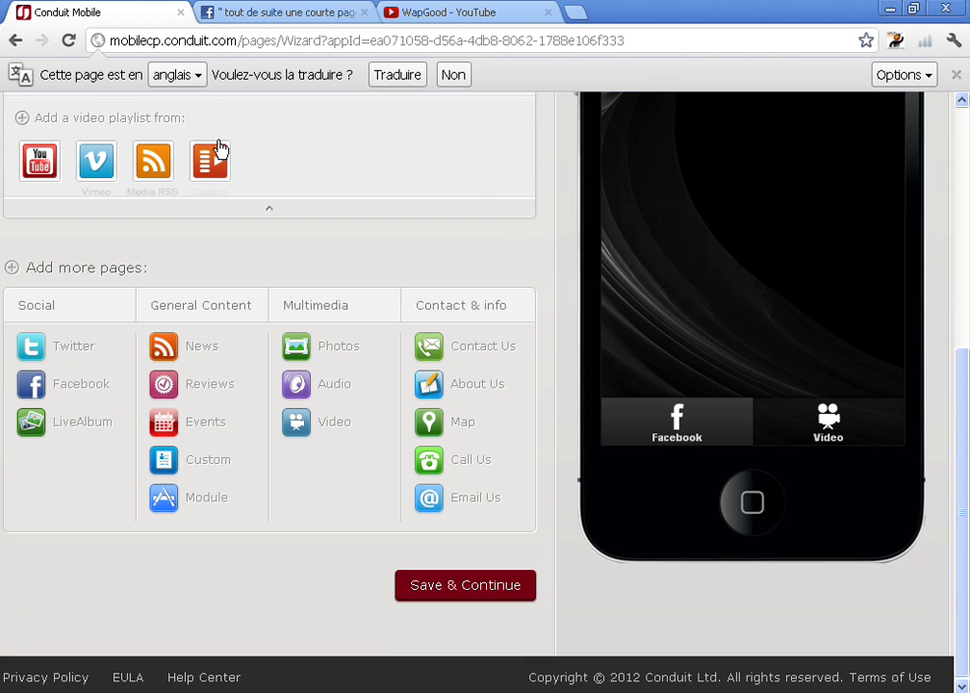
pyautogui.click(40, 161)
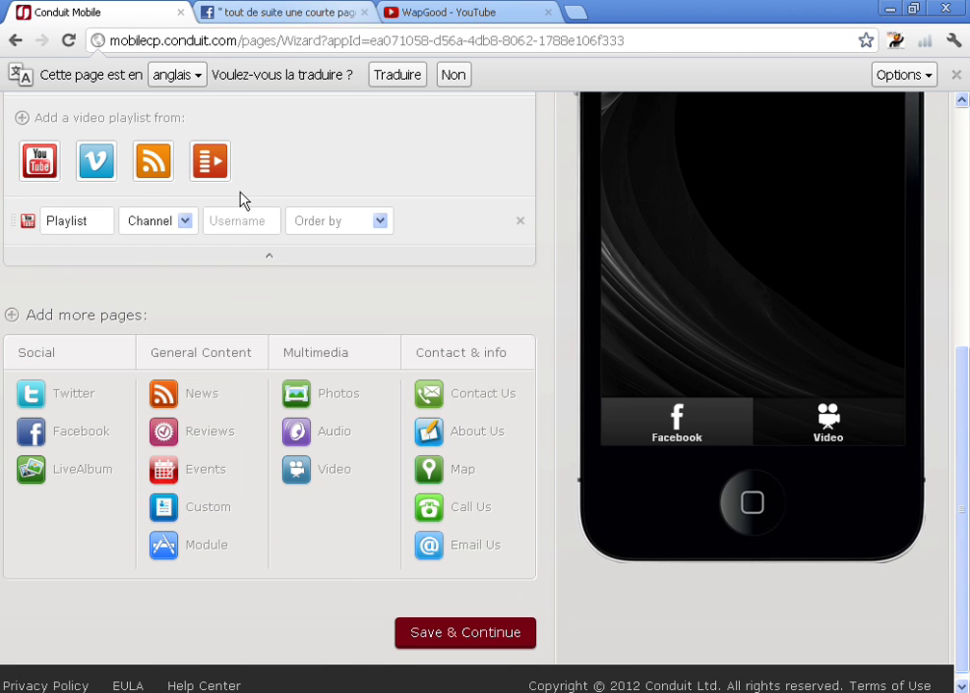
# - Copy the channel name WapGood from YouTube and enter it as the playlist's username in Conduit Mobile
pyautogui.click(484, 13)
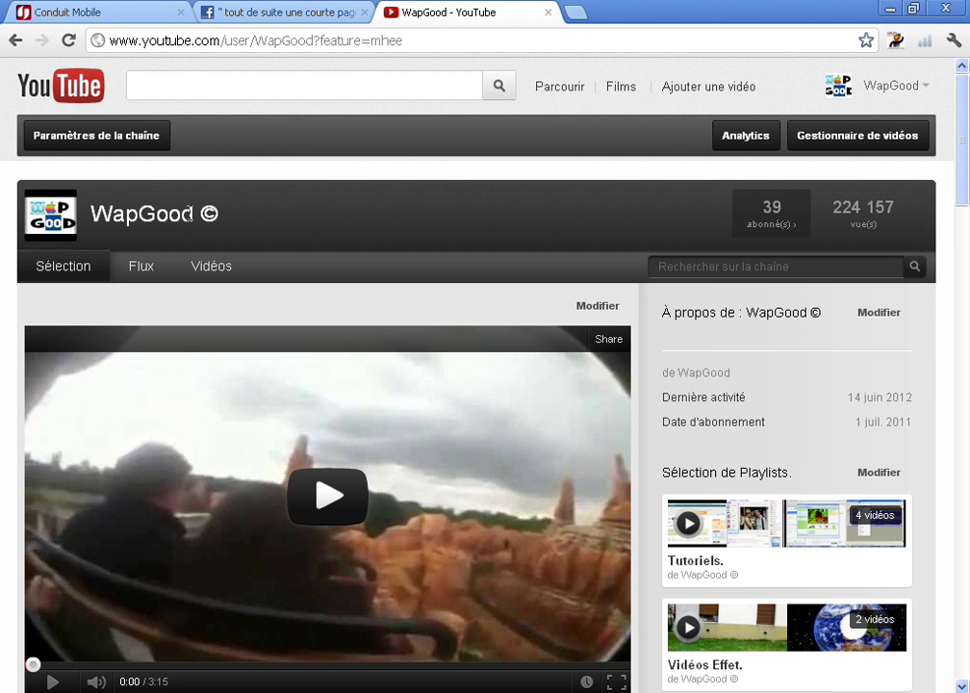
pyautogui.moveTo(190, 210); pyautogui.dragTo(94, 206)
pyautogui.hotkey('ctrl', 'c')
pyautogui.click(65, 16)
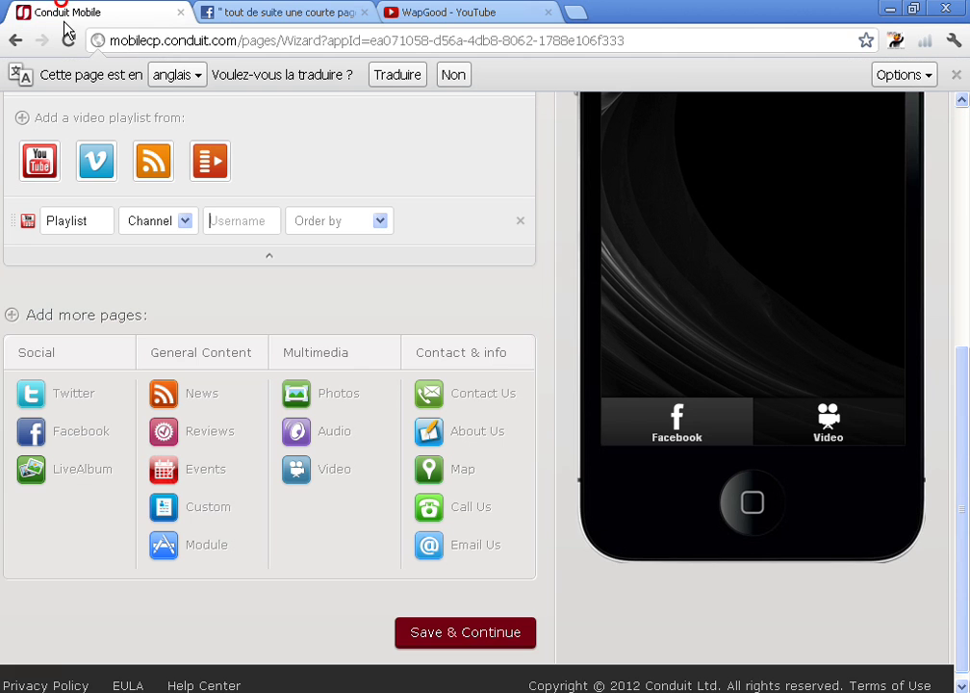
pyautogui.click(230, 221)
pyautogui.hotkey('ctrl', 'v')
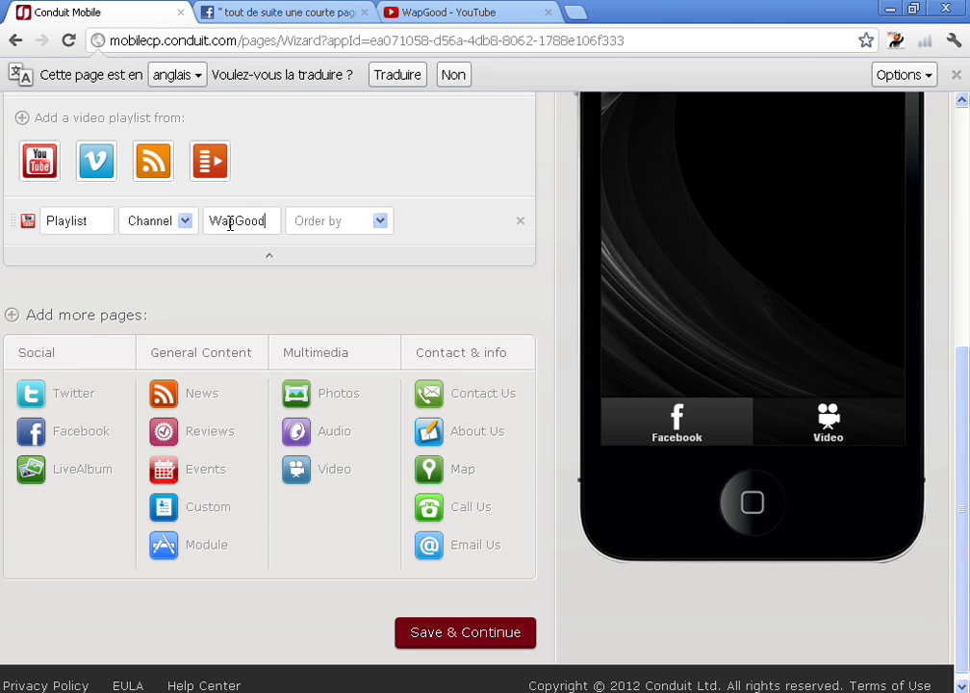
pyautogui.click(447, 293)
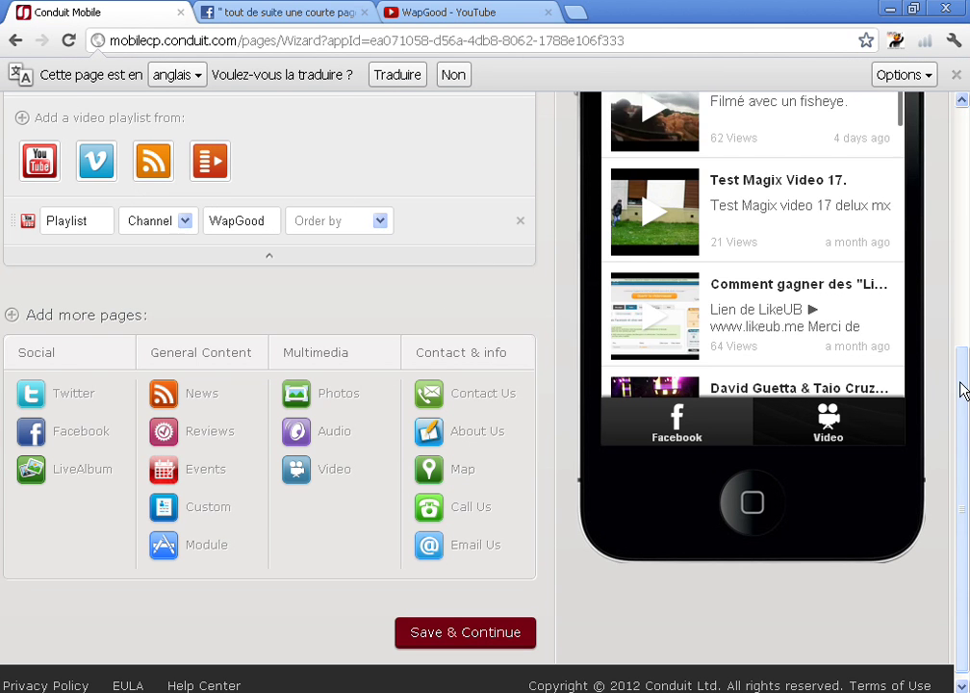
# - Rename the Video page as YouTube and give it the default YouTube icon
pyautogui.moveTo(960, 380); pyautogui.dragTo(960, 287)
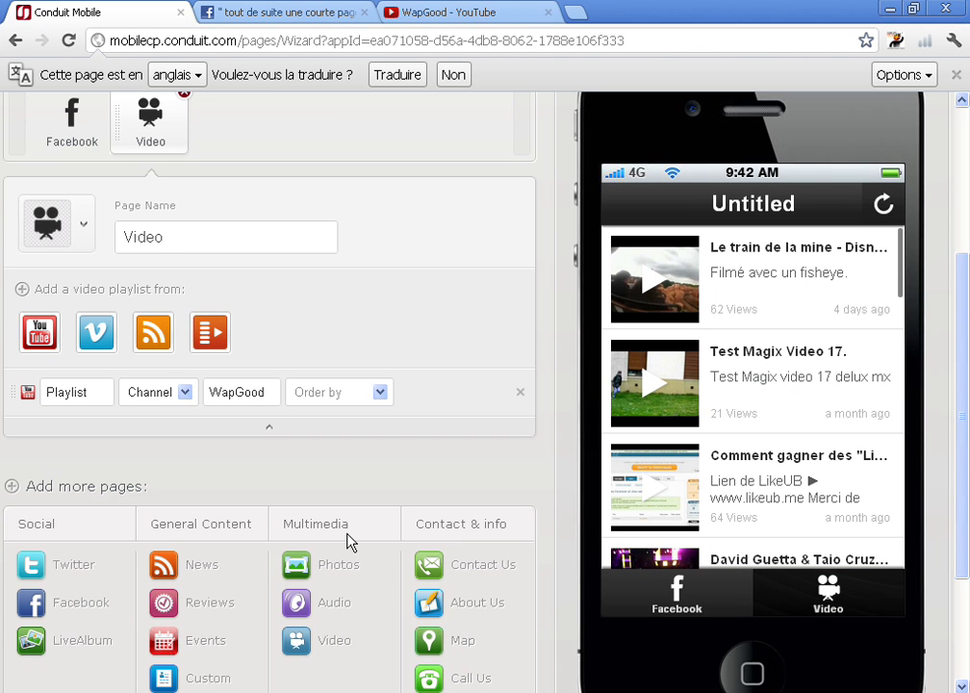
pyautogui.click(162, 242)
pyautogui.moveTo(161, 242); pyautogui.dragTo(97, 249)
pyautogui.write('Y')
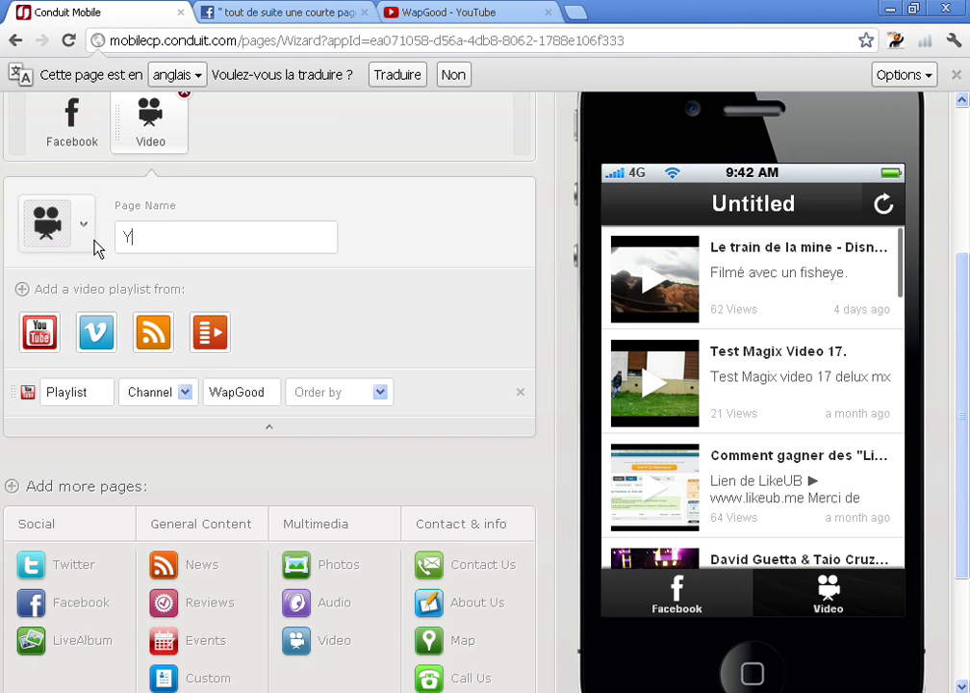
pyautogui.write('ouTube')
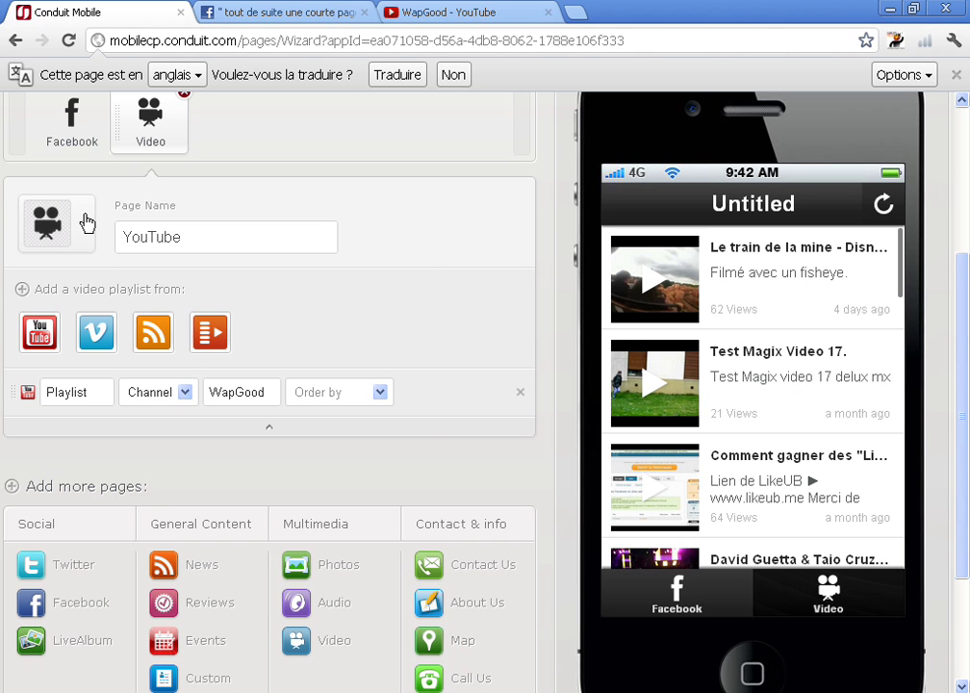
pyautogui.click(85, 222)
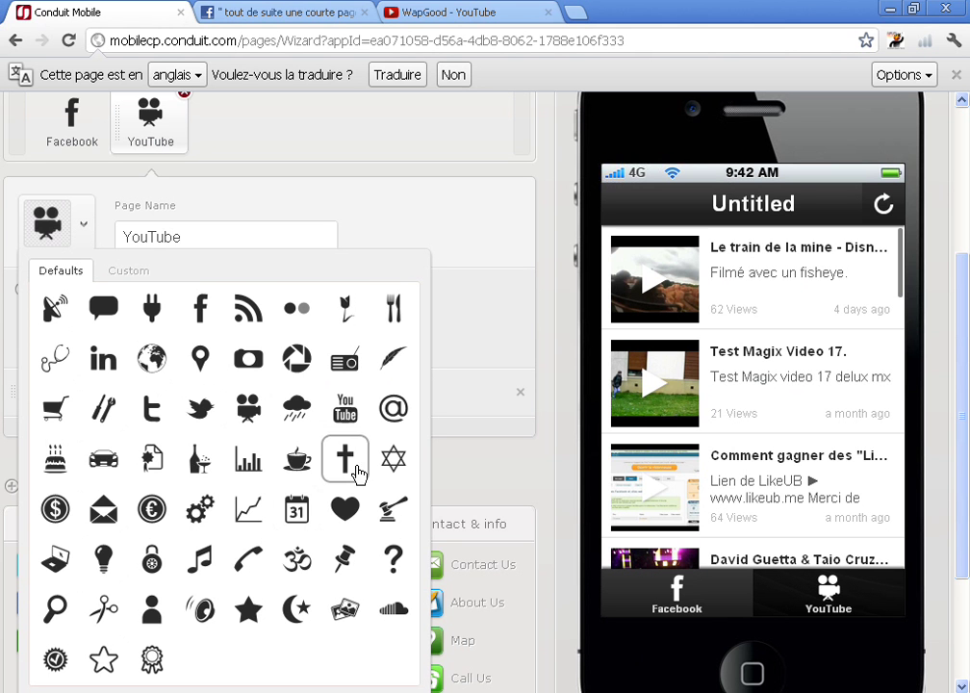
pyautogui.click(344, 408)
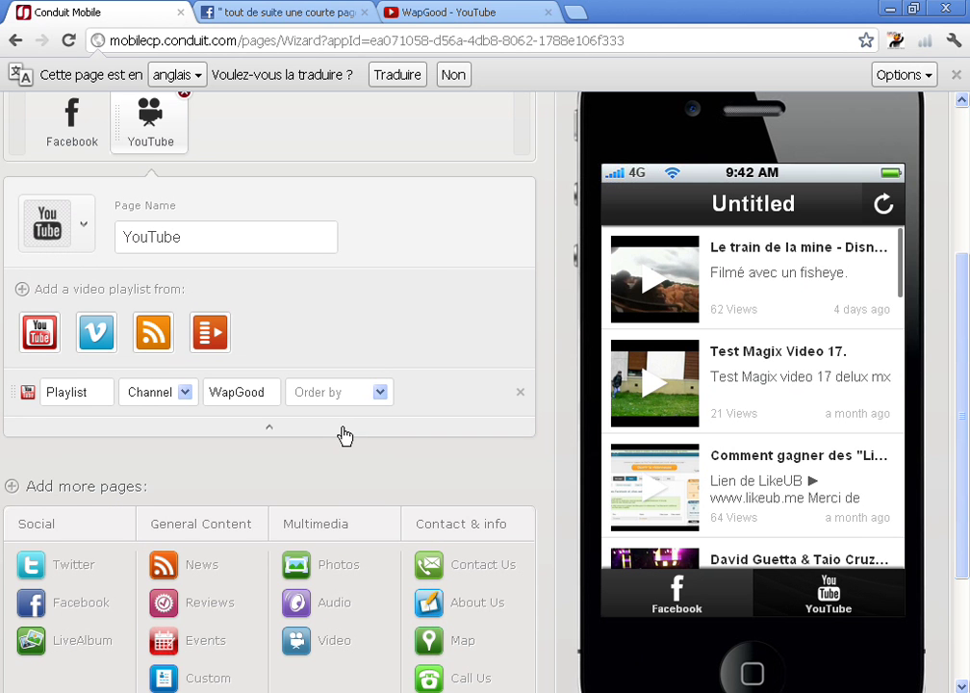
# - Add an Email Us page to the app and rename it as Email
pyautogui.moveTo(963, 335); pyautogui.dragTo(967, 265)
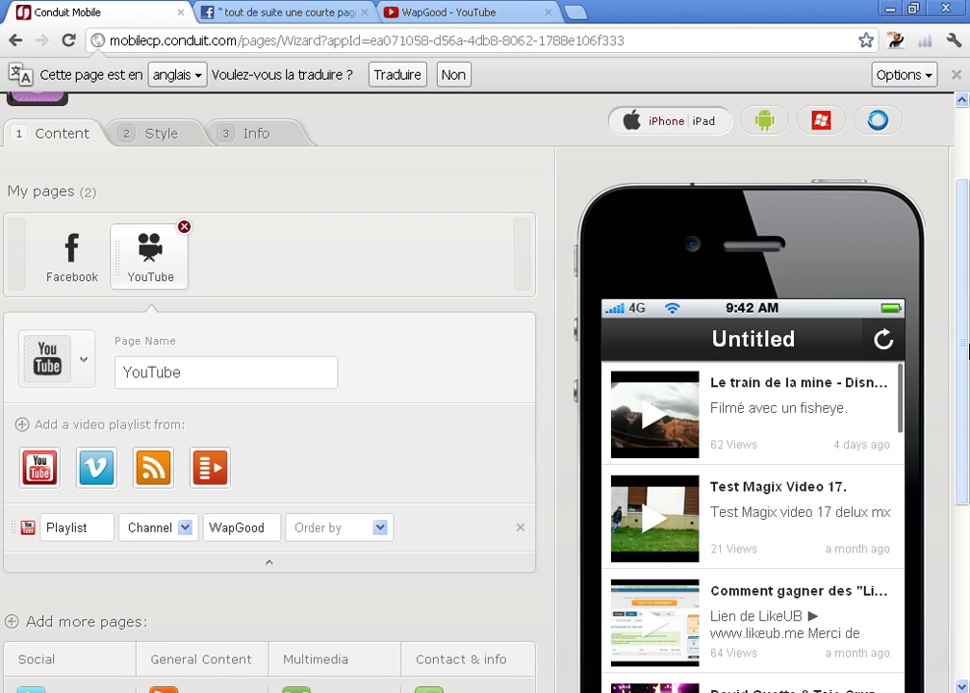
pyautogui.scroll(-3, 966, 495)
pyautogui.moveTo(967, 495); pyautogui.dragTo(960, 613)
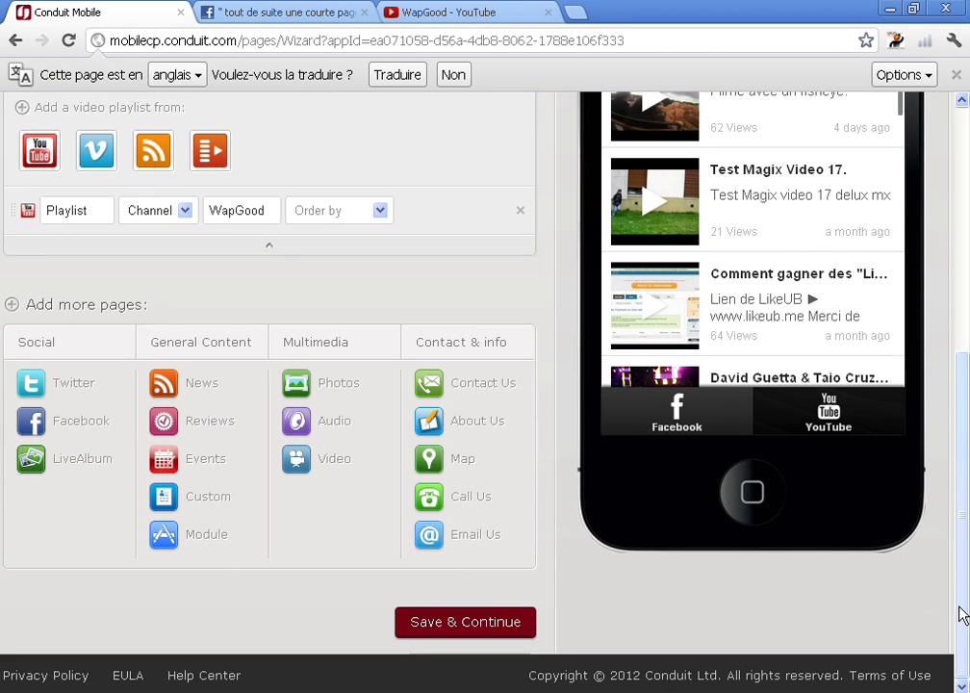
pyautogui.click(471, 540)
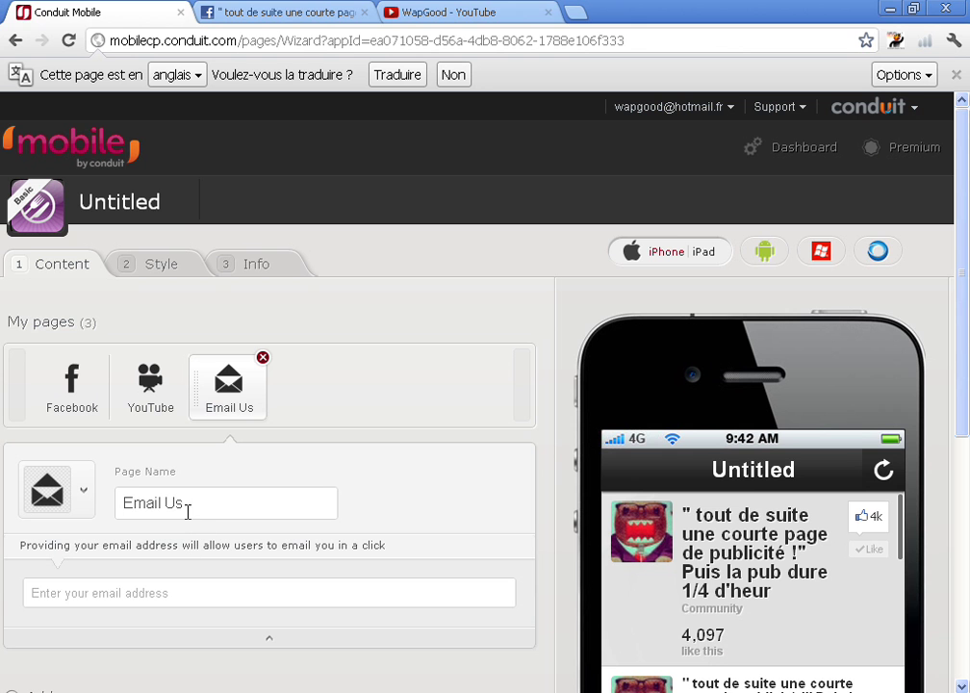
pyautogui.moveTo(188, 512); pyautogui.dragTo(164, 510)
pyautogui.press('BackSpace')
pyautogui.press('BackSpace')
pyautogui.press('BackSpace')
pyautogui.press('BackSpace')
pyautogui.press('BackSpace')
pyautogui.press('BackSpace')
pyautogui.press('BackSpace')
pyautogui.write('A')
pyautogui.write('m')
pyautogui.press('BackSpace')
pyautogui.press('BackSpace')
pyautogui.write('Email')
# - Fill in the contact e-mail address on the Email page
pyautogui.click(165, 586)
pyautogui.write('wap')
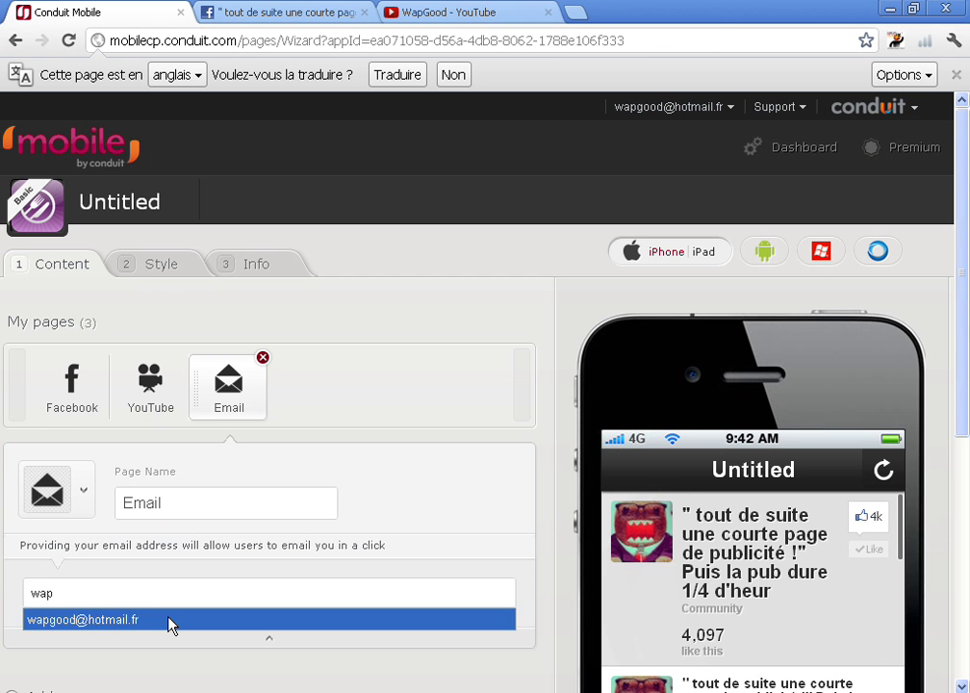
pyautogui.click(170, 621)
pyautogui.scroll(-1, 169, 626)
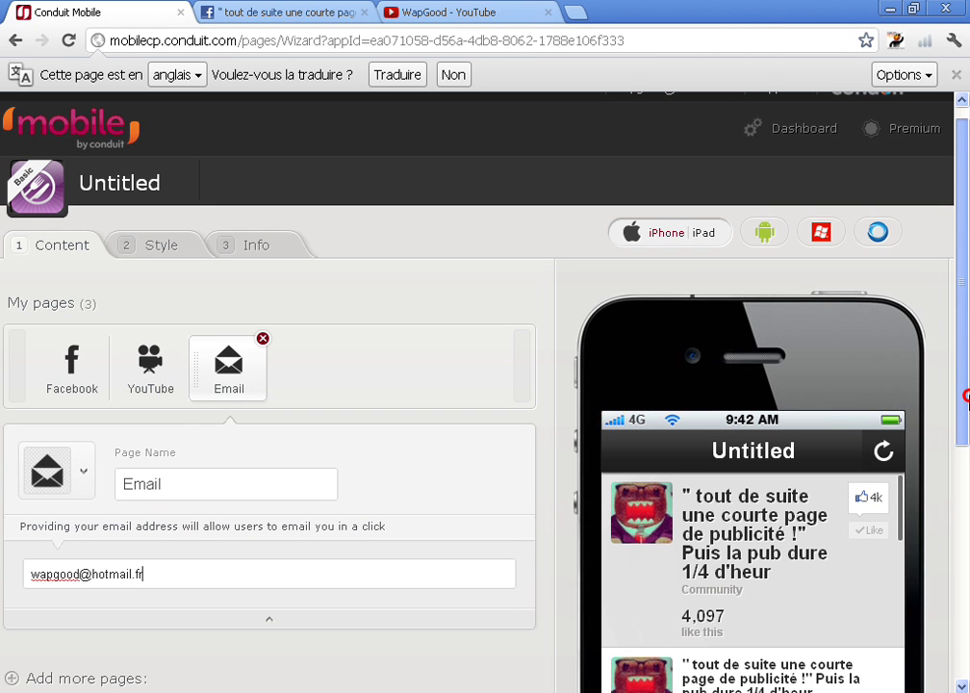
pyautogui.scroll(-3, 465, 471)
pyautogui.click(444, 453)
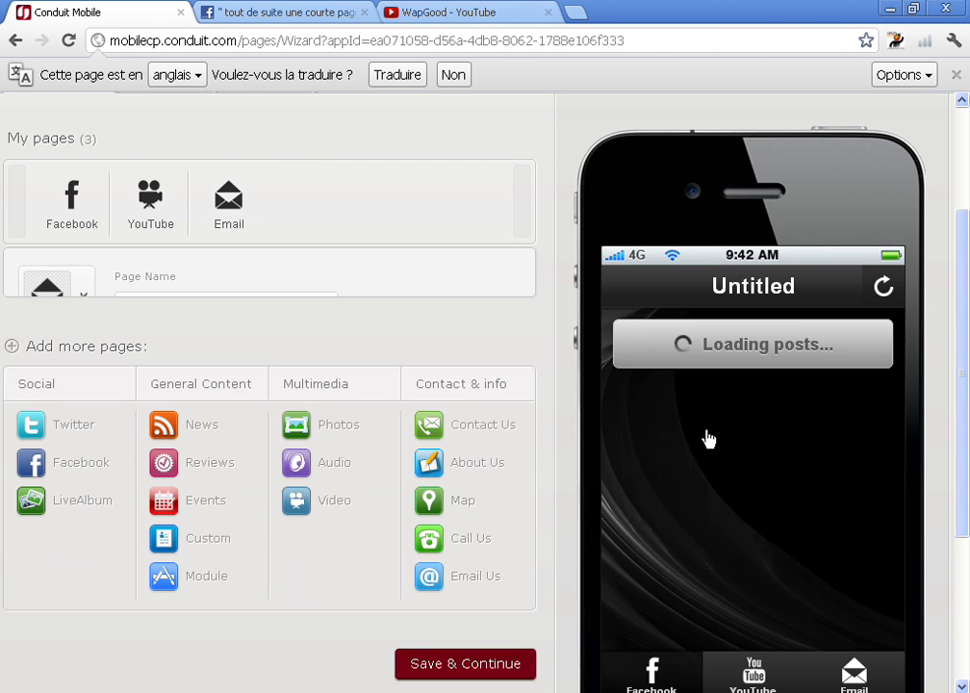
pyautogui.moveTo(966, 379); pyautogui.dragTo(968, 473)
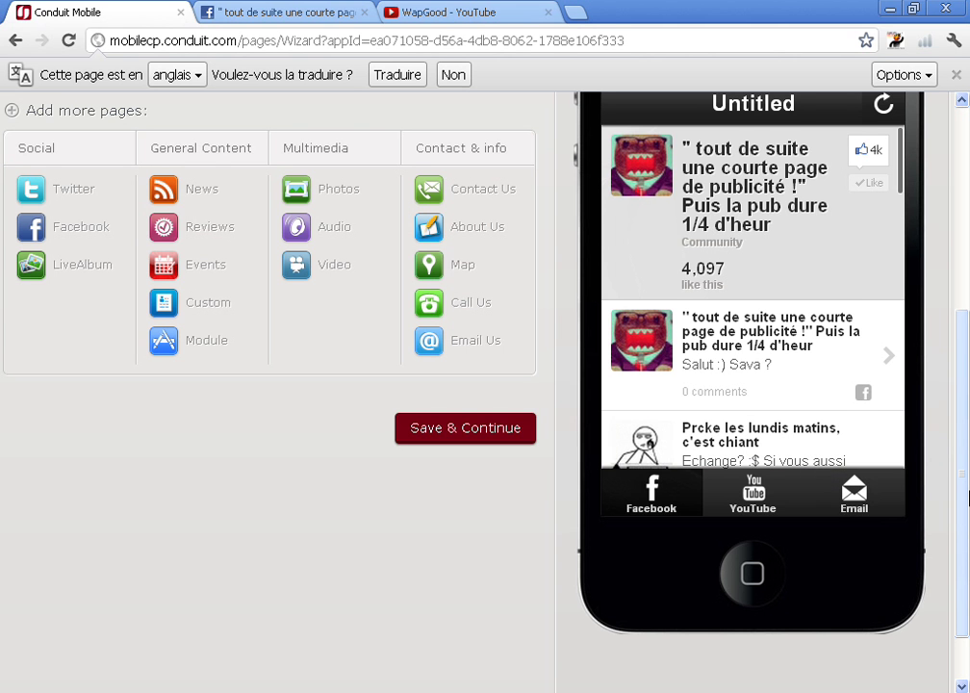
# - Add an Audio page to the app with a custom playlist containing one blank track item
pyautogui.moveTo(967, 494)
pyautogui.mouseDown()
pyautogui.moveTo(963, 442)
pyautogui.moveTo(963, 450)
pyautogui.mouseUp()
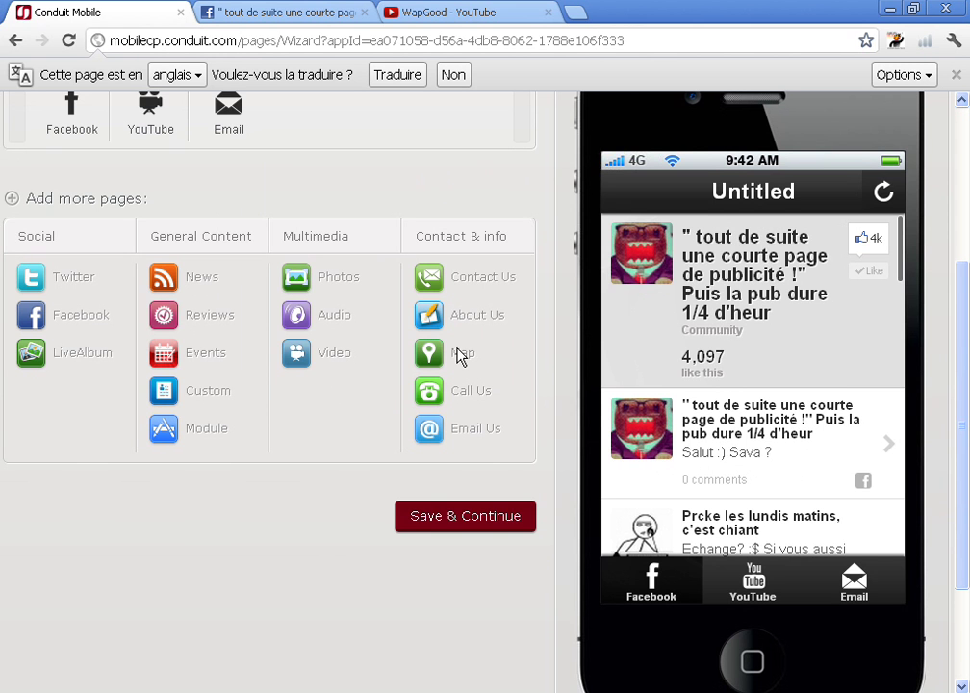
pyautogui.click(331, 324)
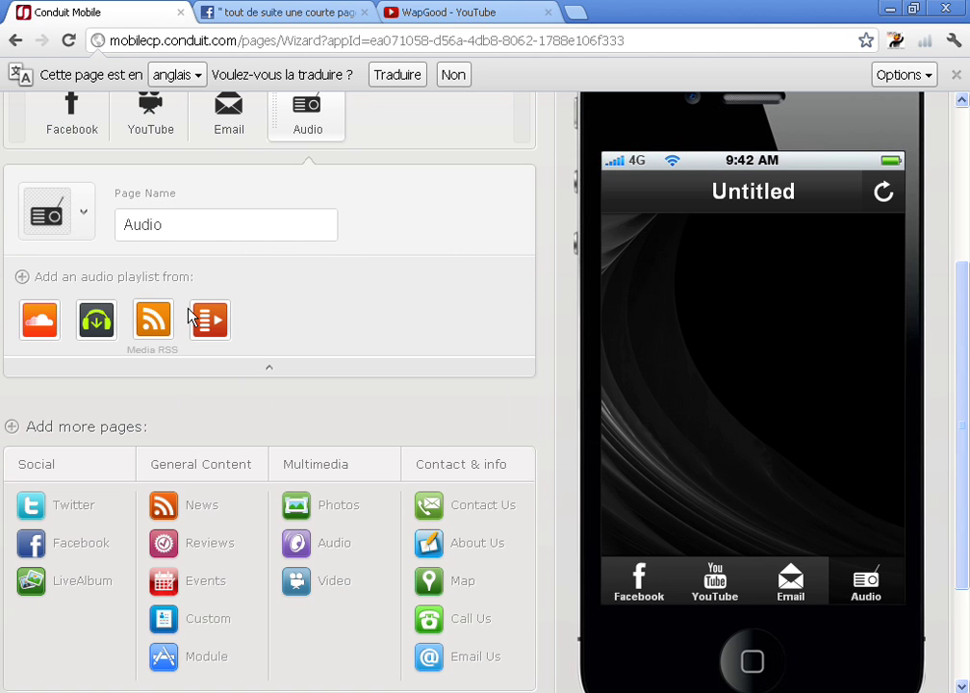
pyautogui.click(210, 317)
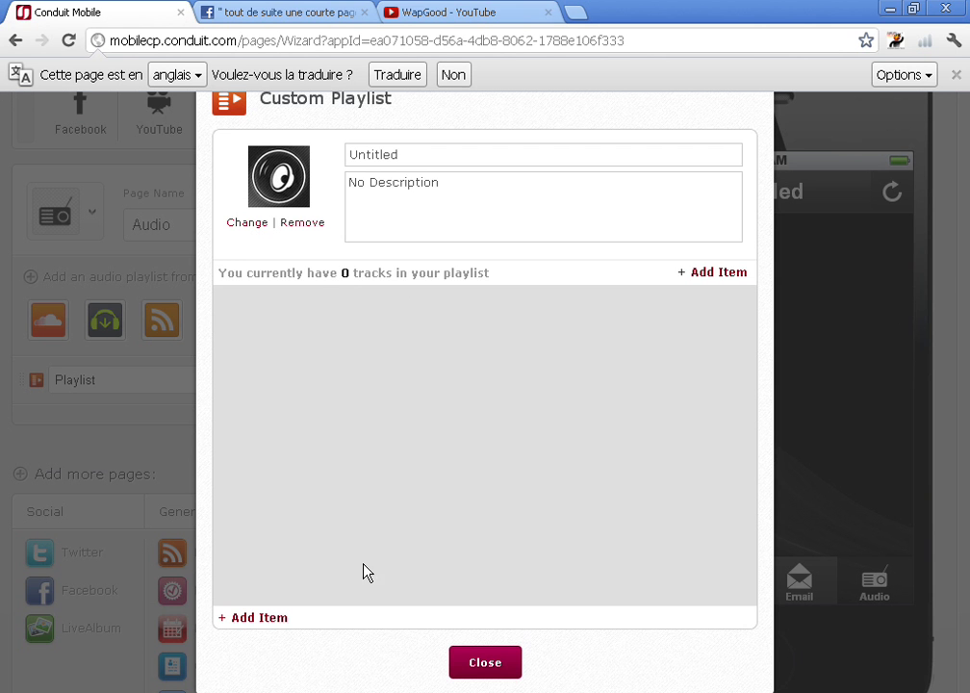
pyautogui.click(258, 619)
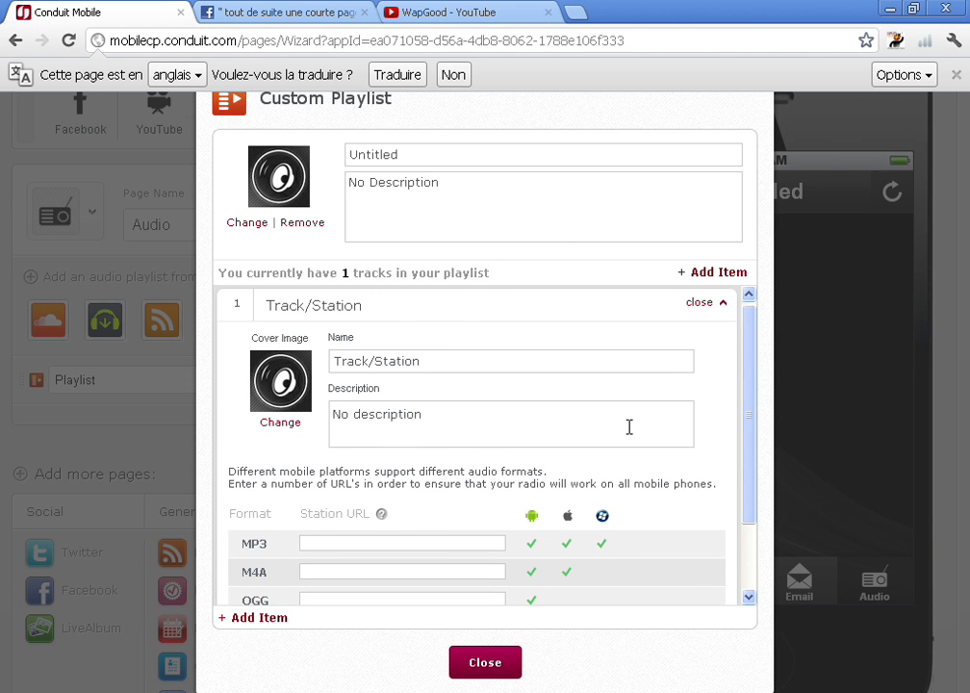
pyautogui.moveTo(753, 449)
pyautogui.mouseDown()
pyautogui.moveTo(754, 470)
pyautogui.moveTo(460, 505)
pyautogui.mouseUp()
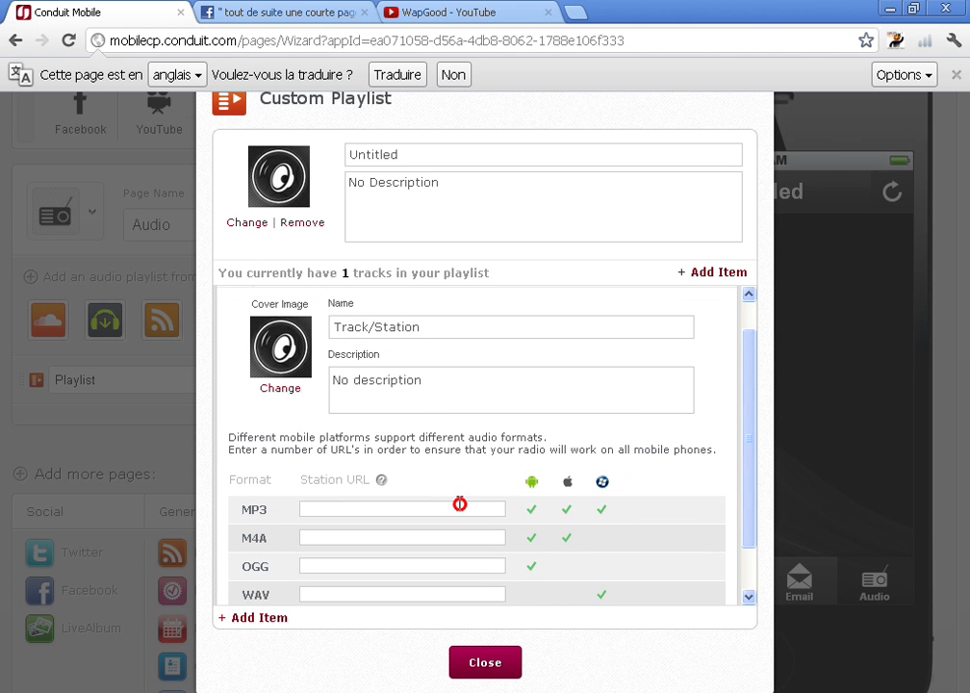
pyautogui.click(460, 507)
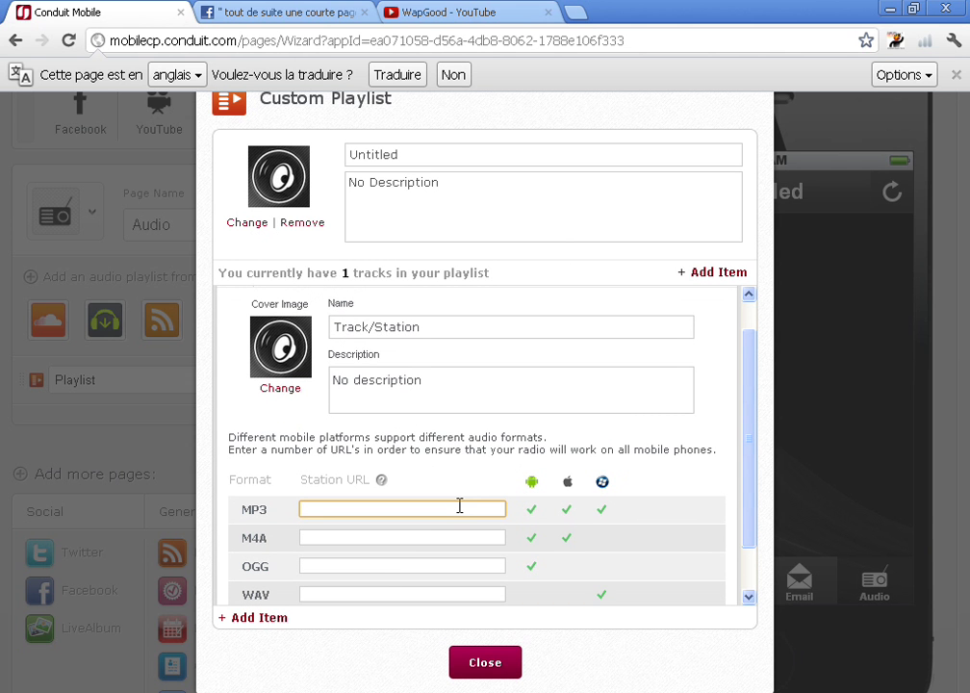
pyautogui.click(484, 663)
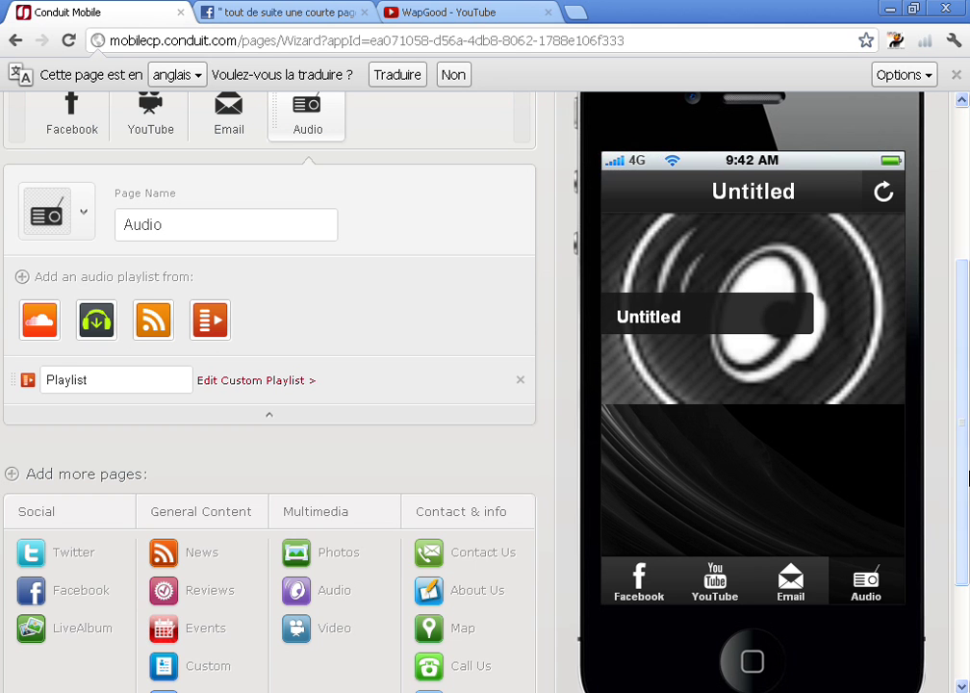
# - Delete the Audio page from the app's pages
pyautogui.scroll(1, 563, 325)
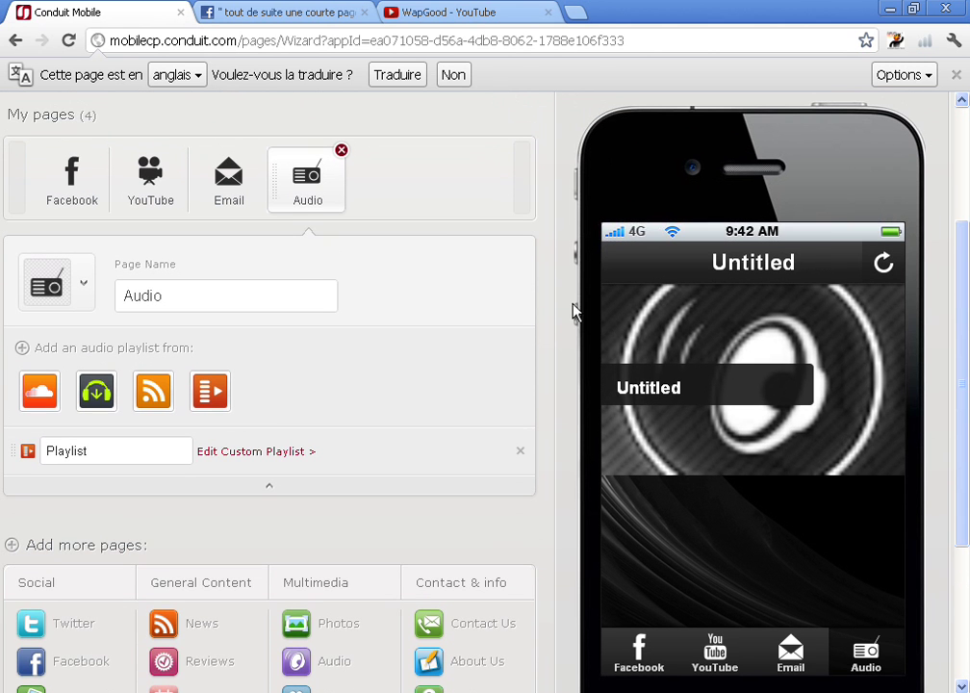
pyautogui.click(341, 150)
pyautogui.click(425, 431)
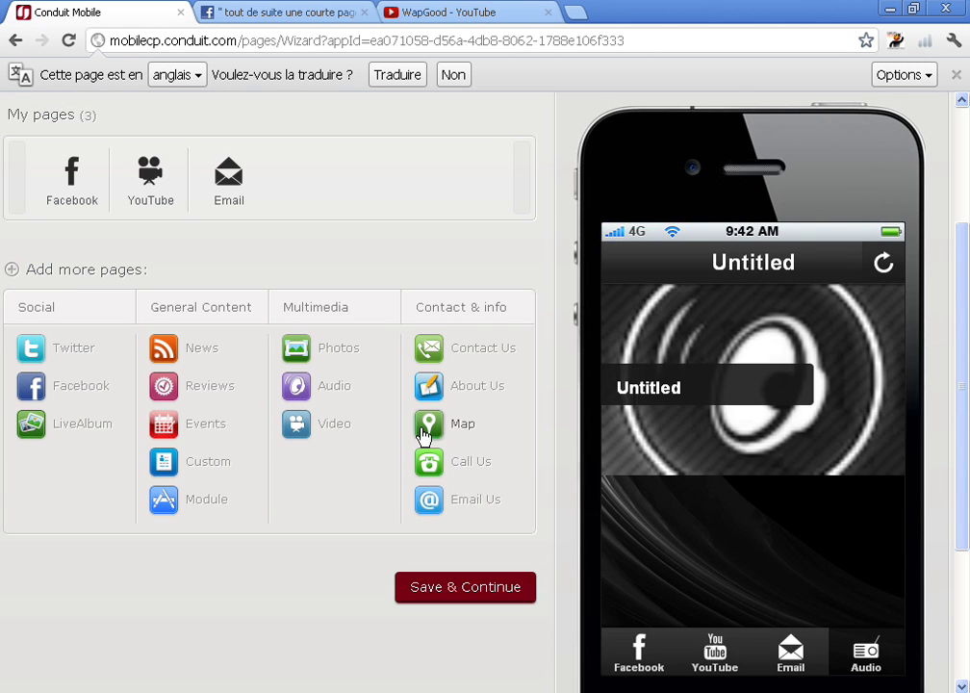
# - Save the app's pages and generate the app on the free Basic plan
pyautogui.moveTo(964, 409); pyautogui.dragTo(950, 486)
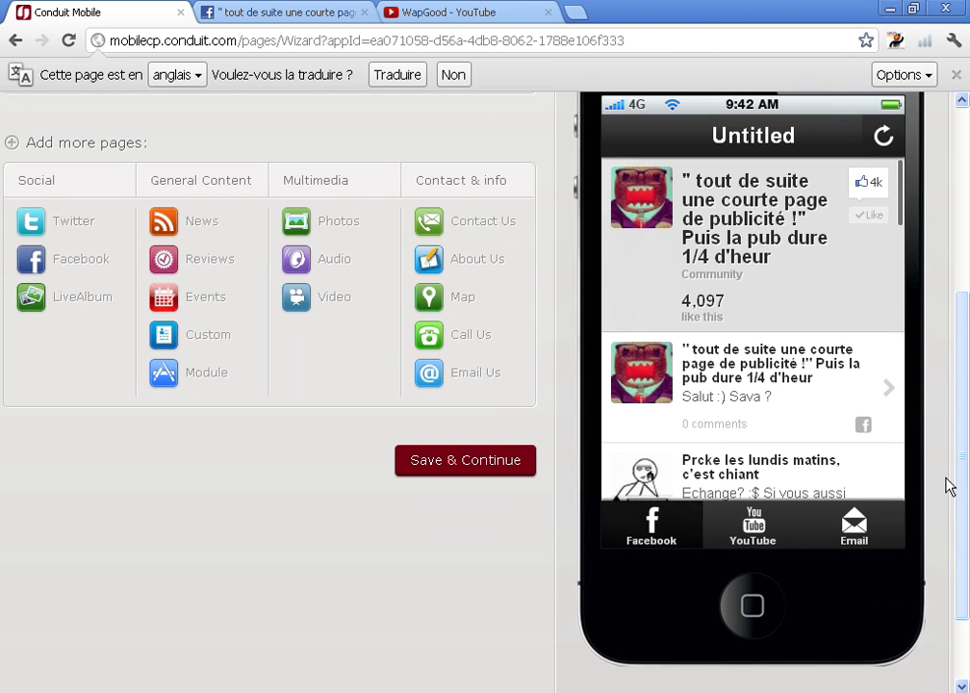
pyautogui.click(436, 461)
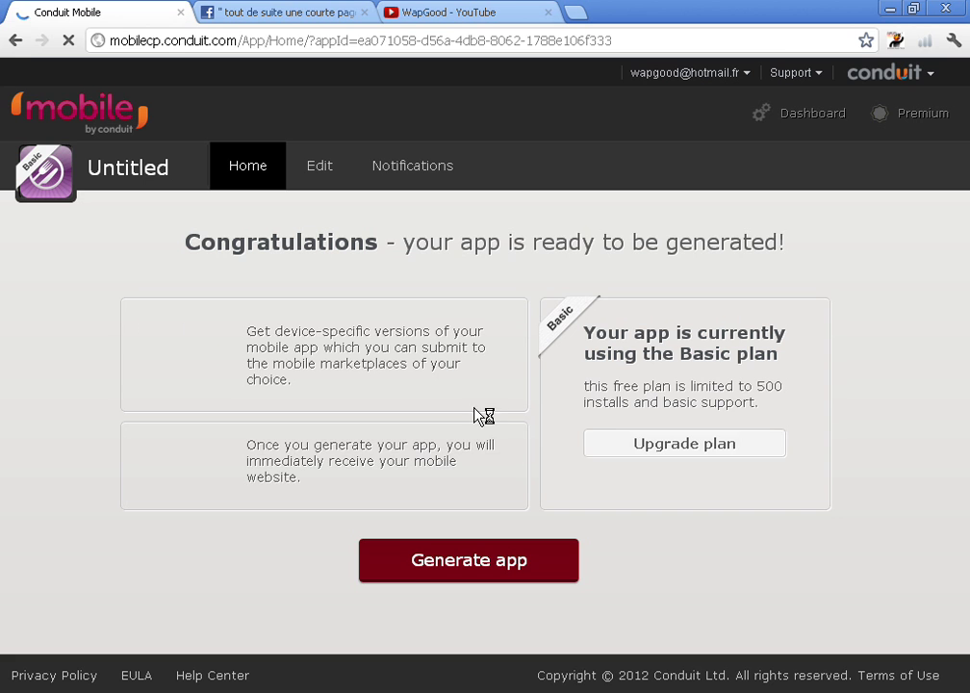
pyautogui.click(526, 604)
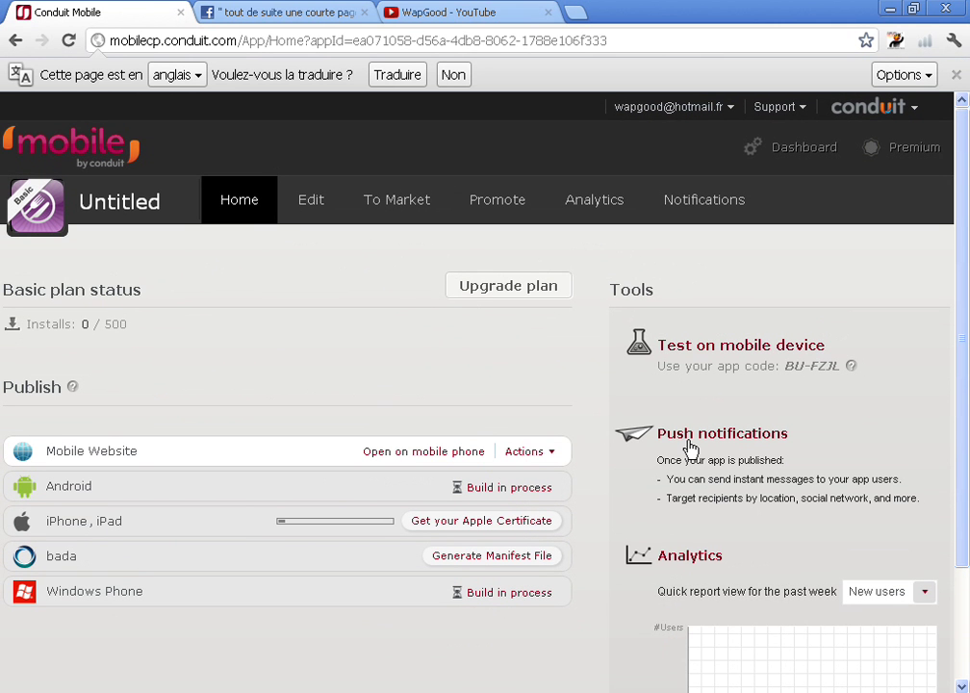
# - View the options for opening the mobile website on a phone, and close them again
pyautogui.moveTo(965, 371); pyautogui.dragTo(912, 292)
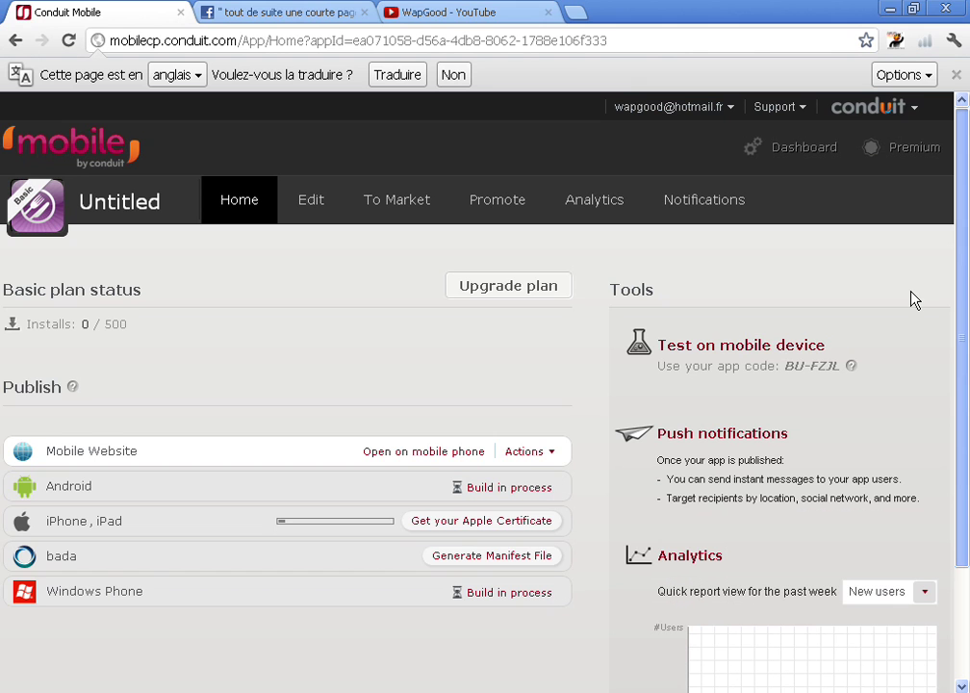
pyautogui.click(456, 452)
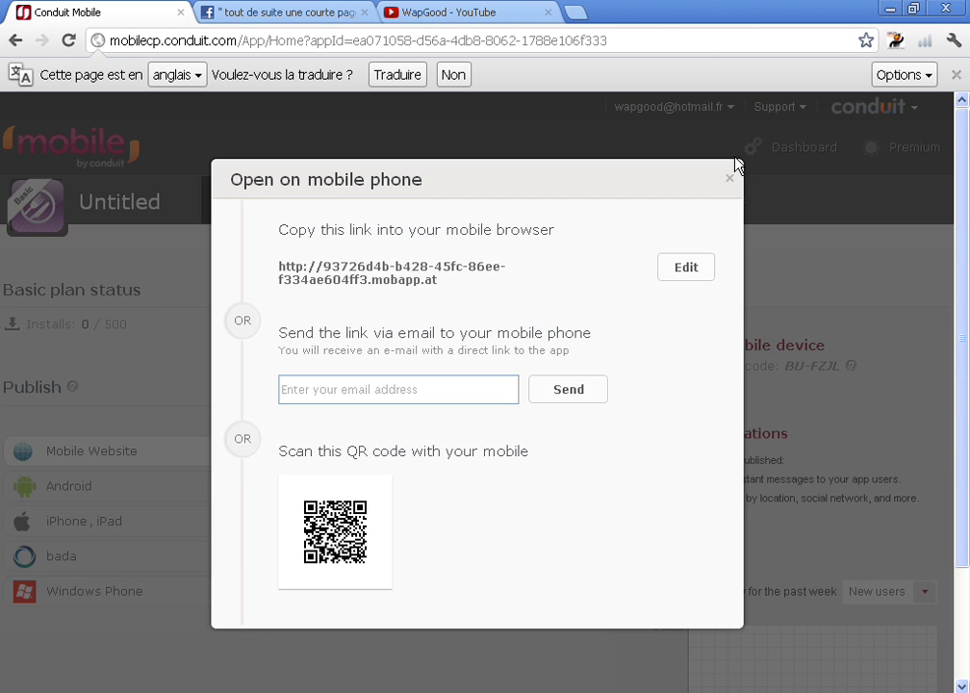
pyautogui.click(730, 178)
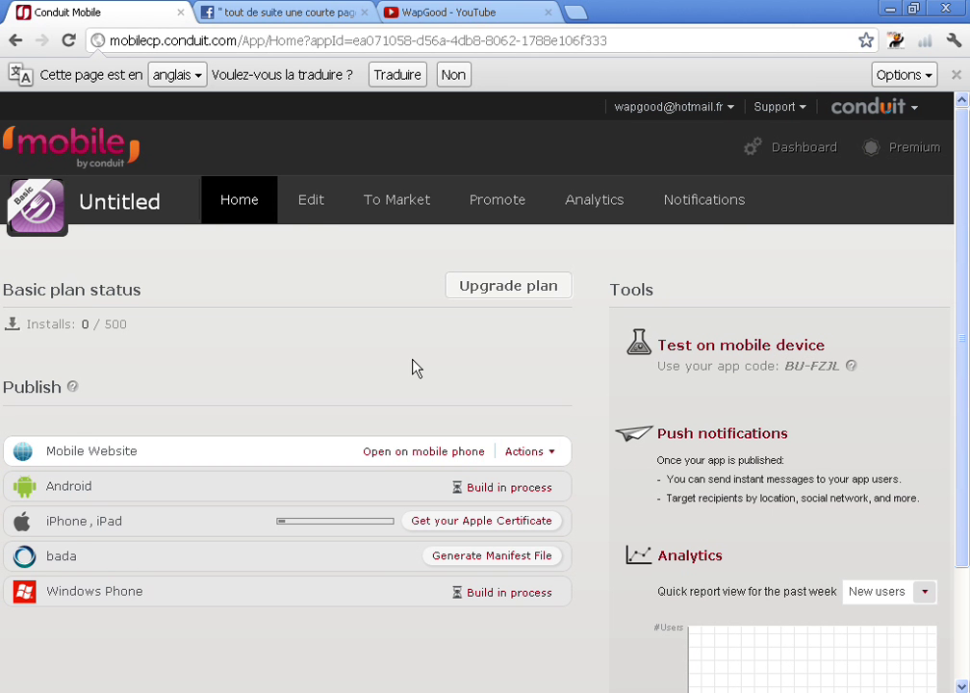
# - Edit the app's style to use the text header Test, checking the custom image option along the way
pyautogui.click(314, 214)
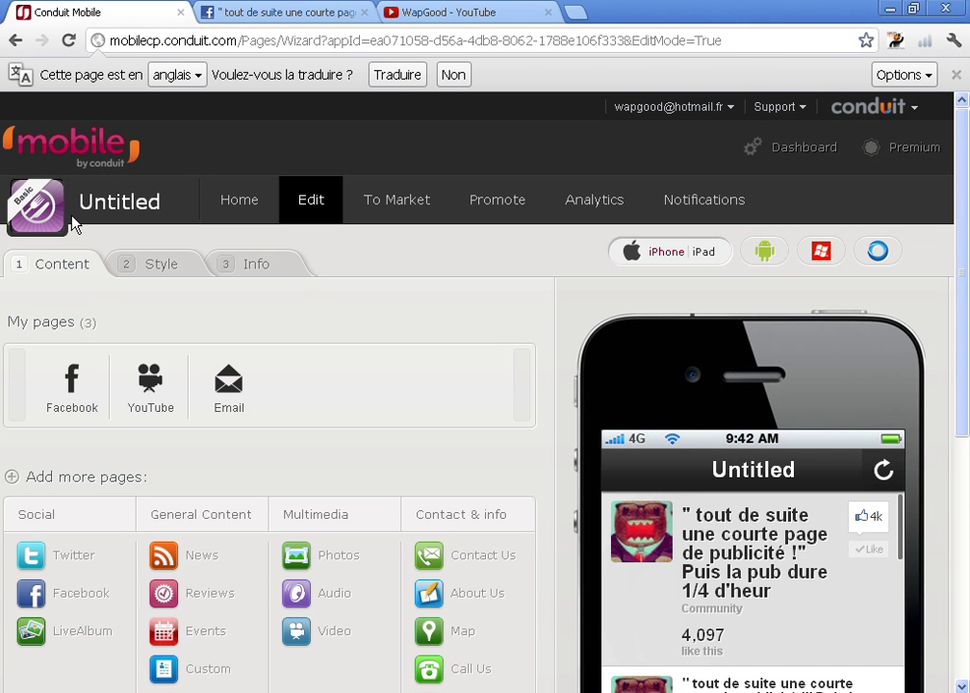
pyautogui.click(161, 276)
pyautogui.click(253, 370)
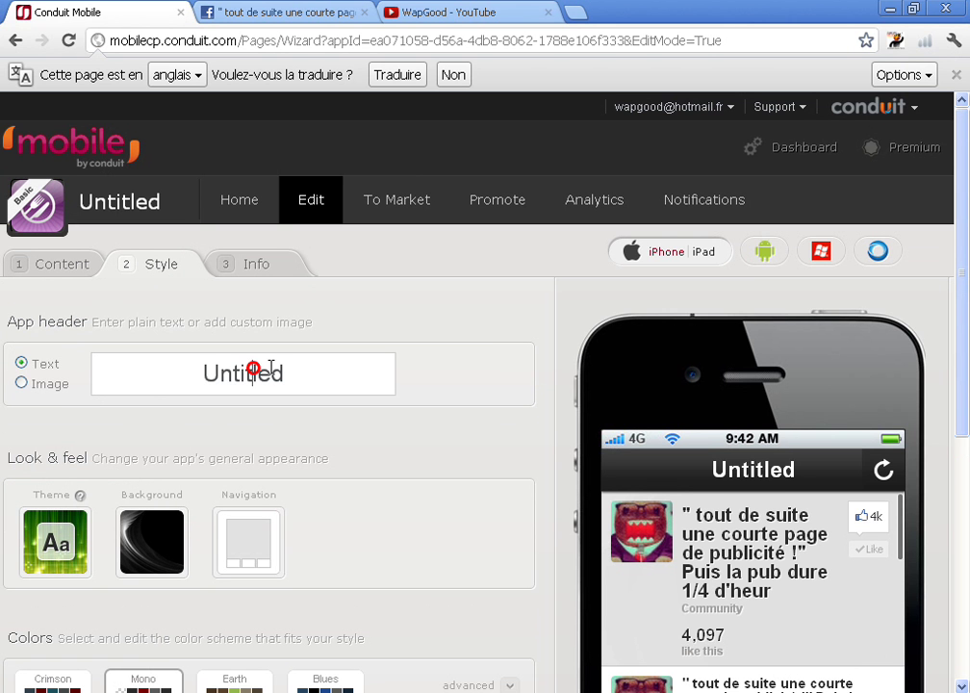
pyautogui.doubleClick(253, 370)
pyautogui.write('Te')
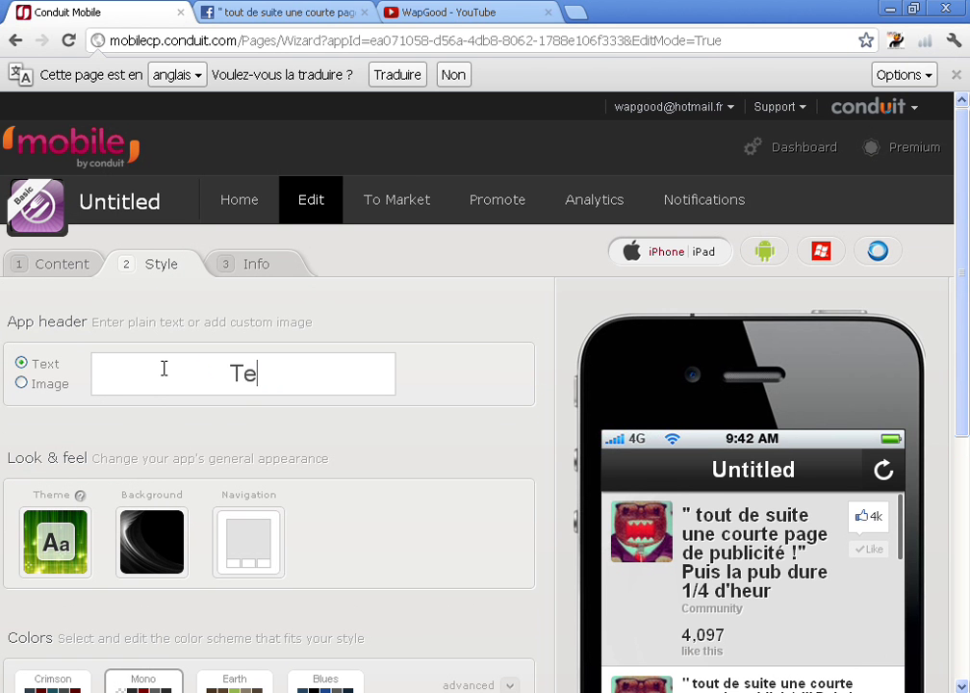
pyautogui.write('st')
pyautogui.click(217, 430)
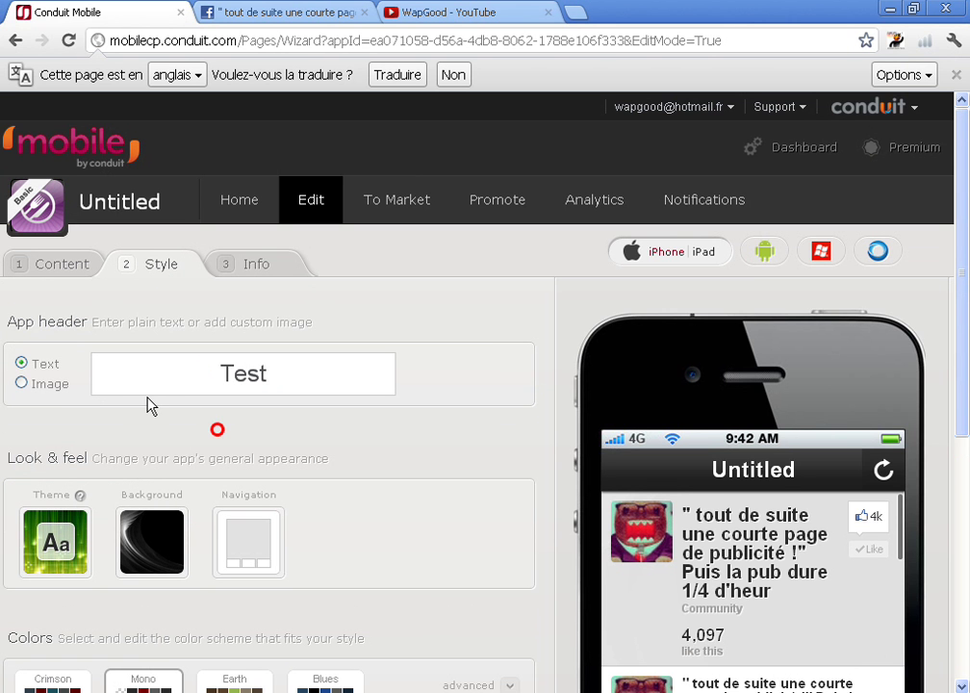
pyautogui.click(48, 386)
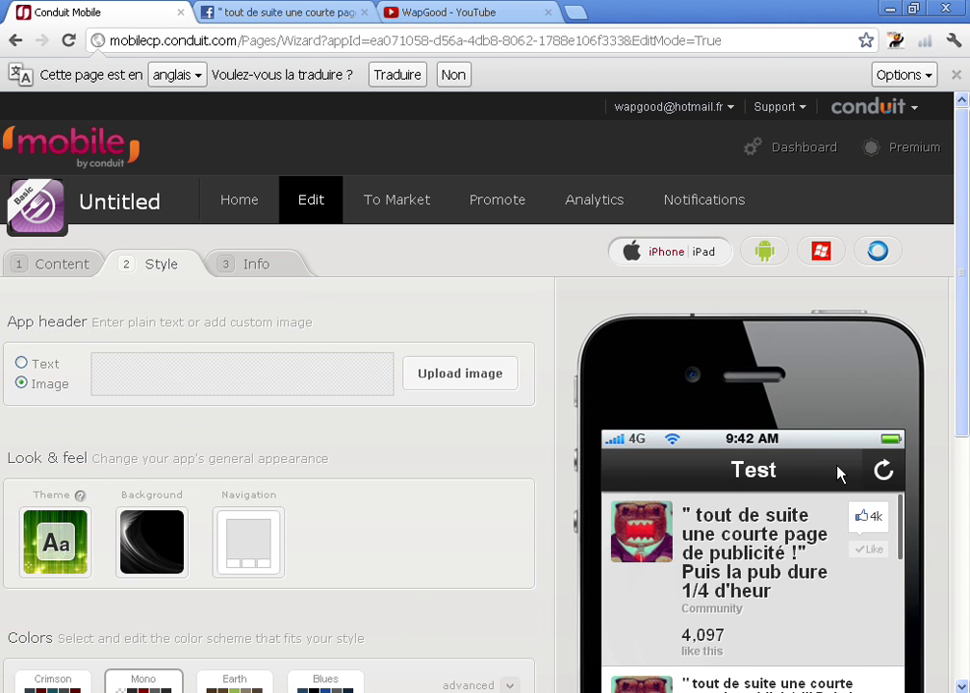
pyautogui.click(43, 368)
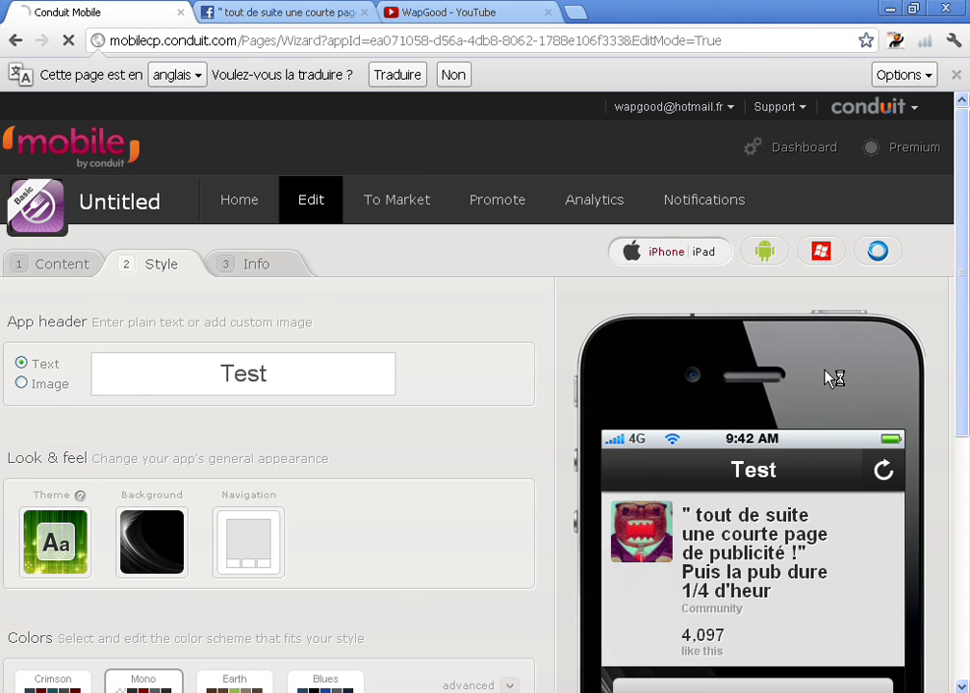
# - Look through the available background images and the Dark and Light themes for the app
pyautogui.scroll(-2, 294, 262)
pyautogui.click(142, 341)
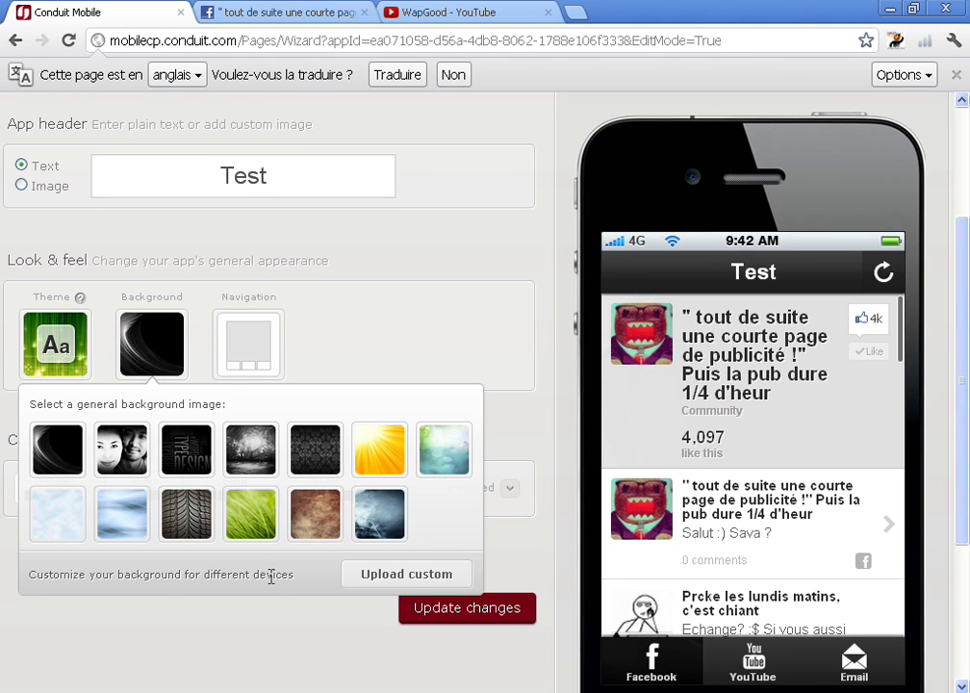
pyautogui.click(137, 325)
pyautogui.click(59, 321)
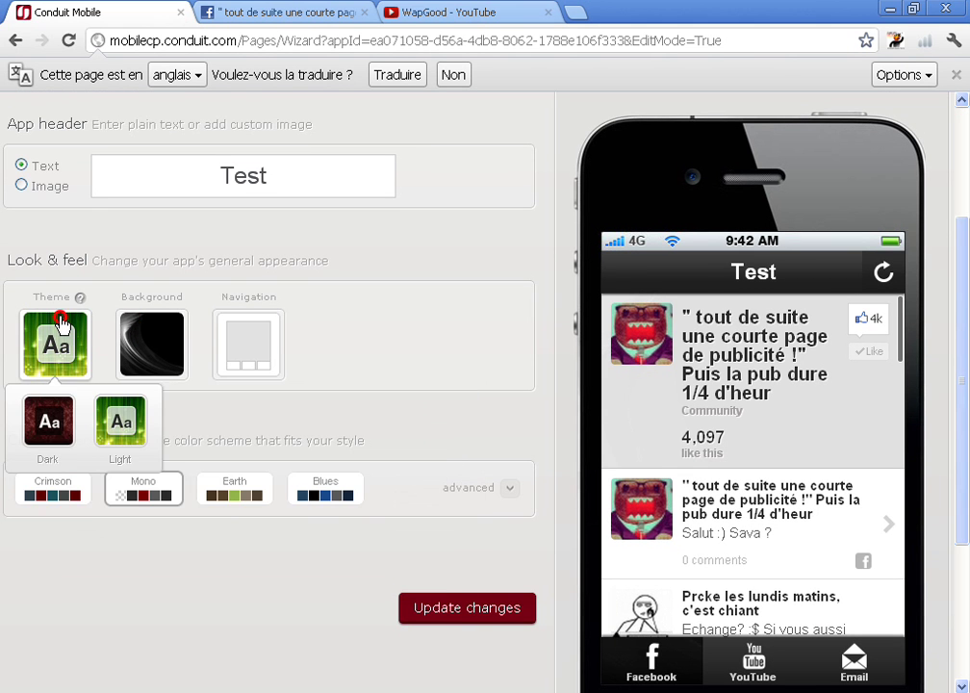
# - Try the vertical list navigation layout and switch back to the layout with tabs along the bottom
pyautogui.click(269, 349)
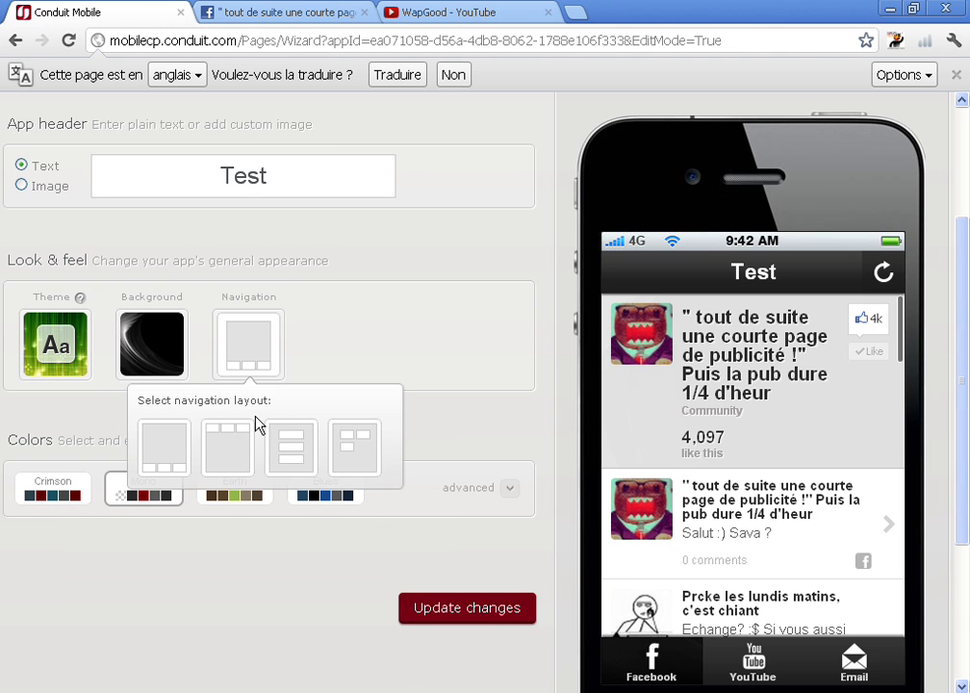
pyautogui.click(280, 449)
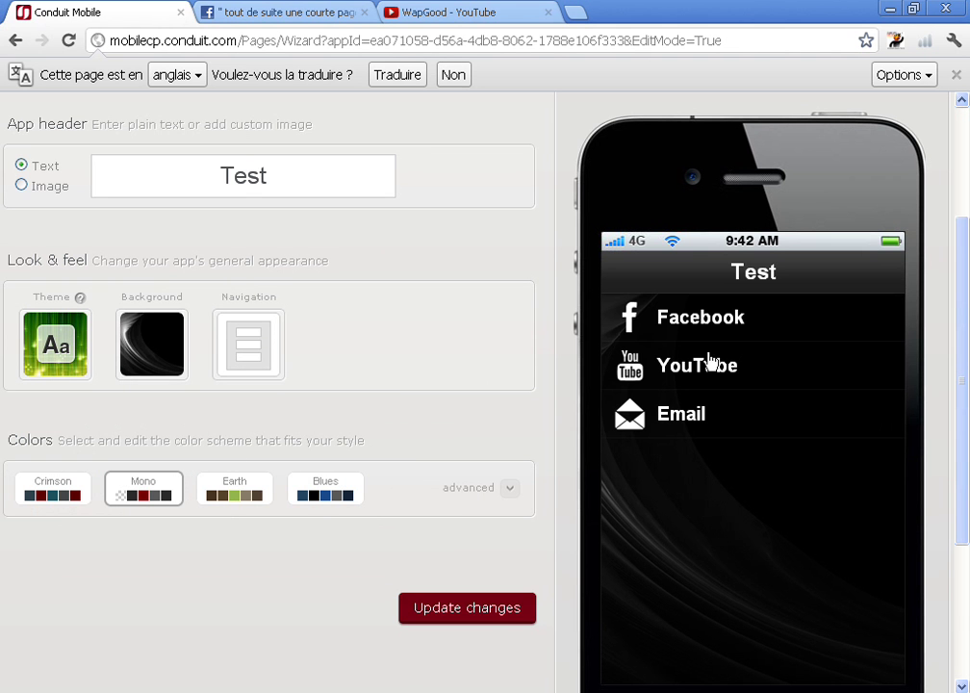
pyautogui.click(272, 371)
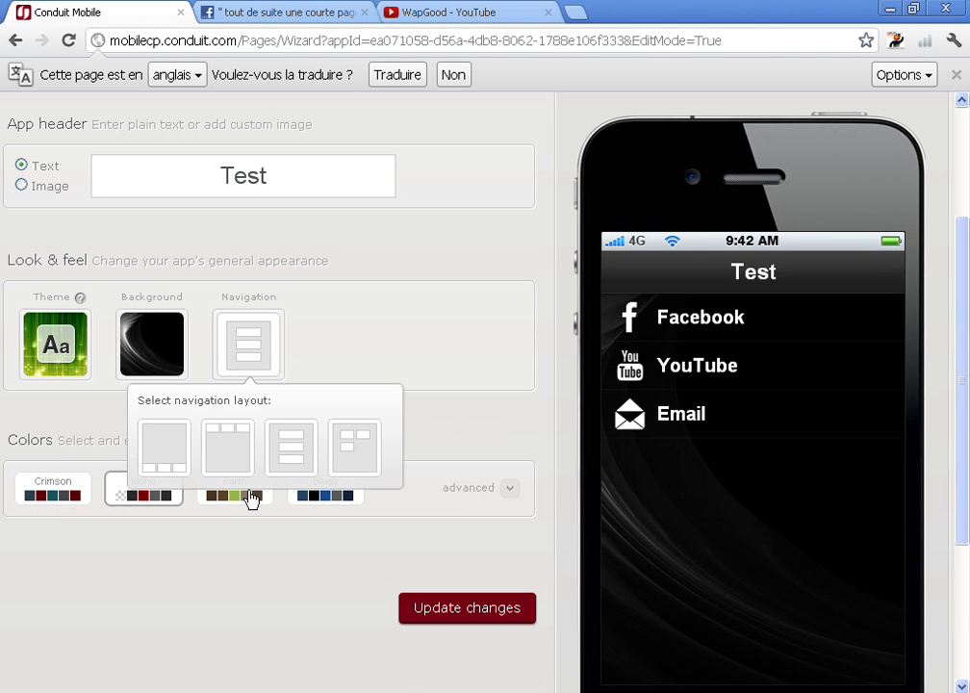
pyautogui.click(161, 460)
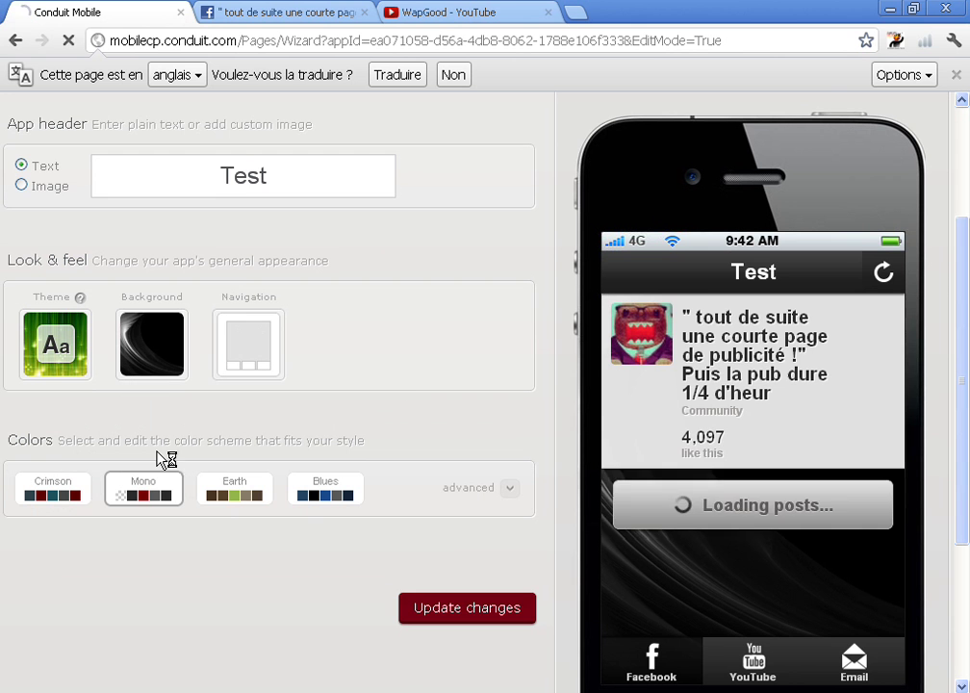
# - Apply the Crimson color scheme to the app and collapse its advanced color options
pyautogui.click(81, 487)
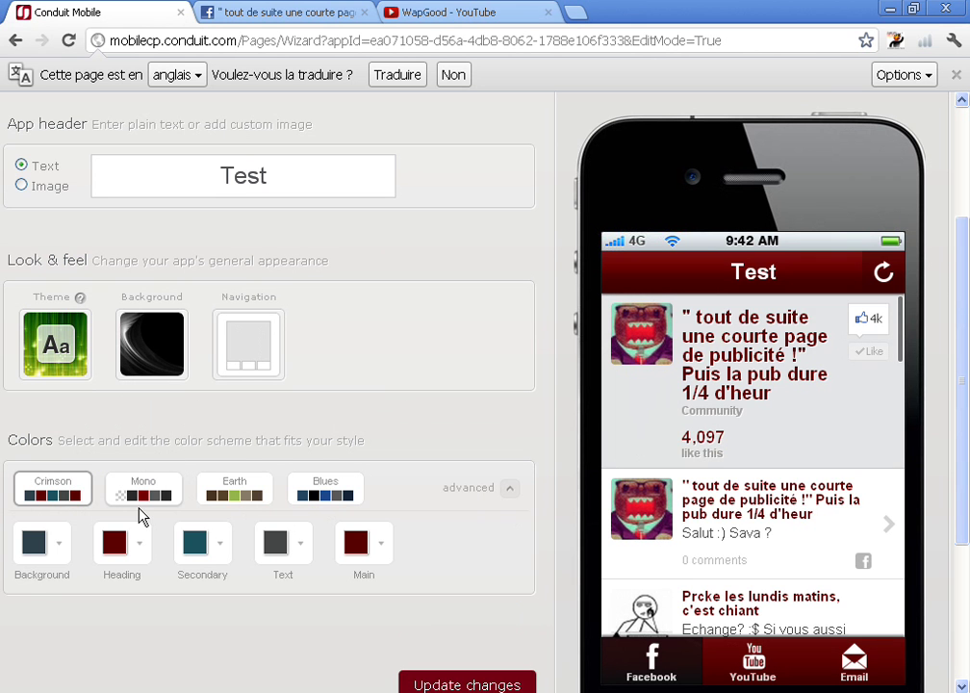
pyautogui.click(452, 497)
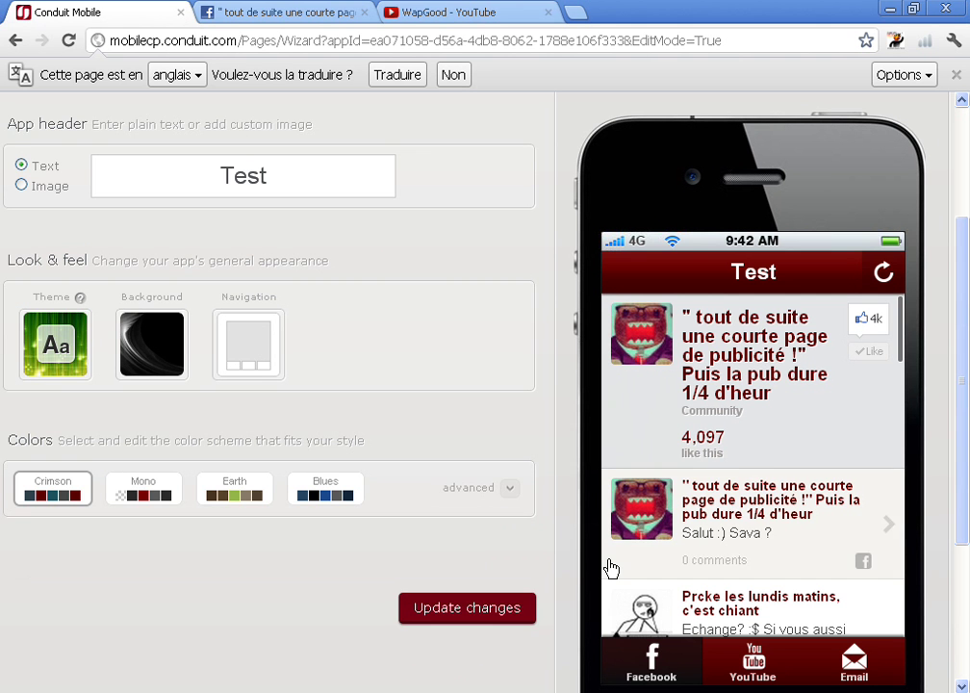
# - Change the app icon in the app info to the light blue speech bubbles and accept re-submitting to the marketplaces
pyautogui.moveTo(964, 406); pyautogui.dragTo(968, 292)
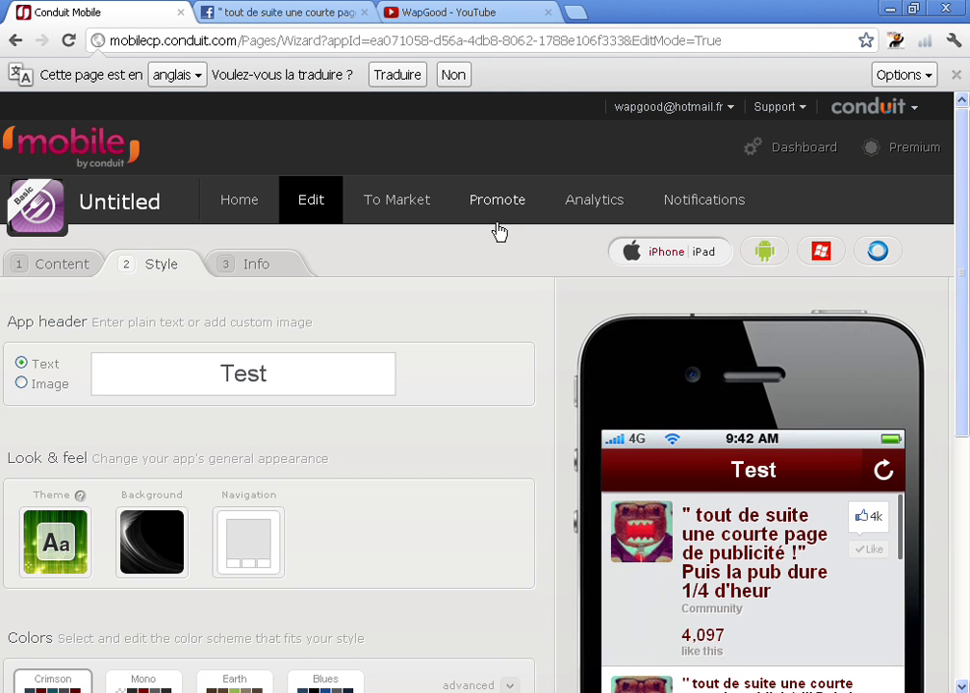
pyautogui.click(254, 273)
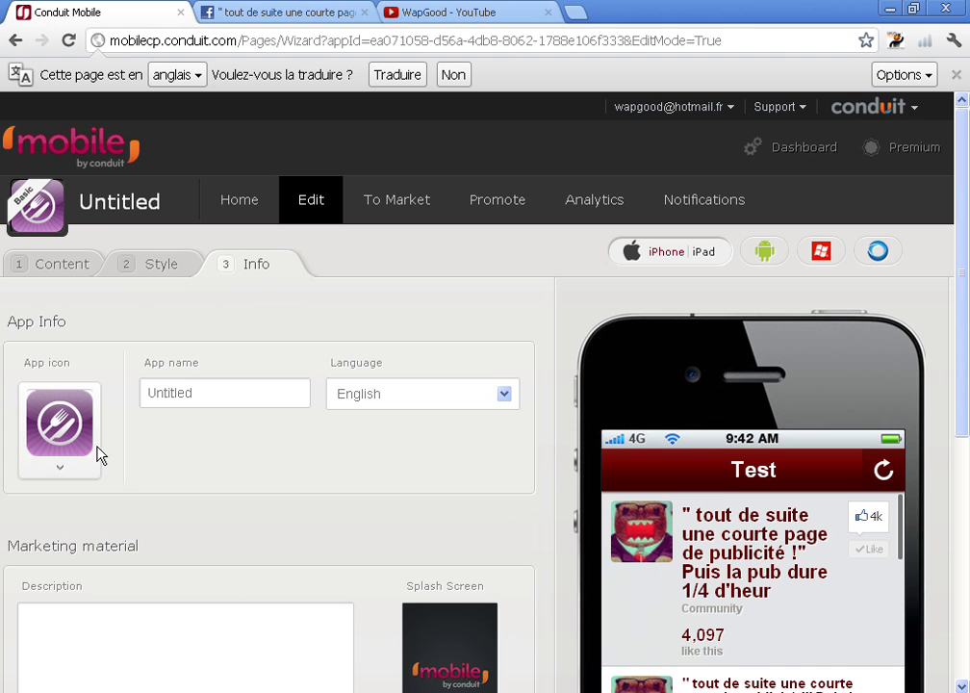
pyautogui.click(70, 449)
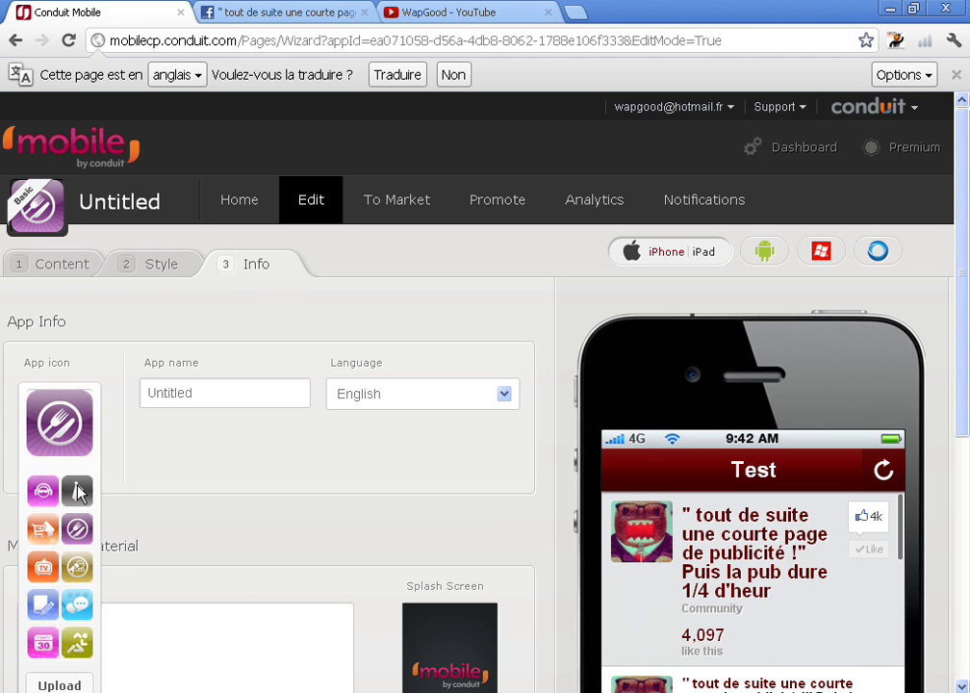
pyautogui.click(72, 611)
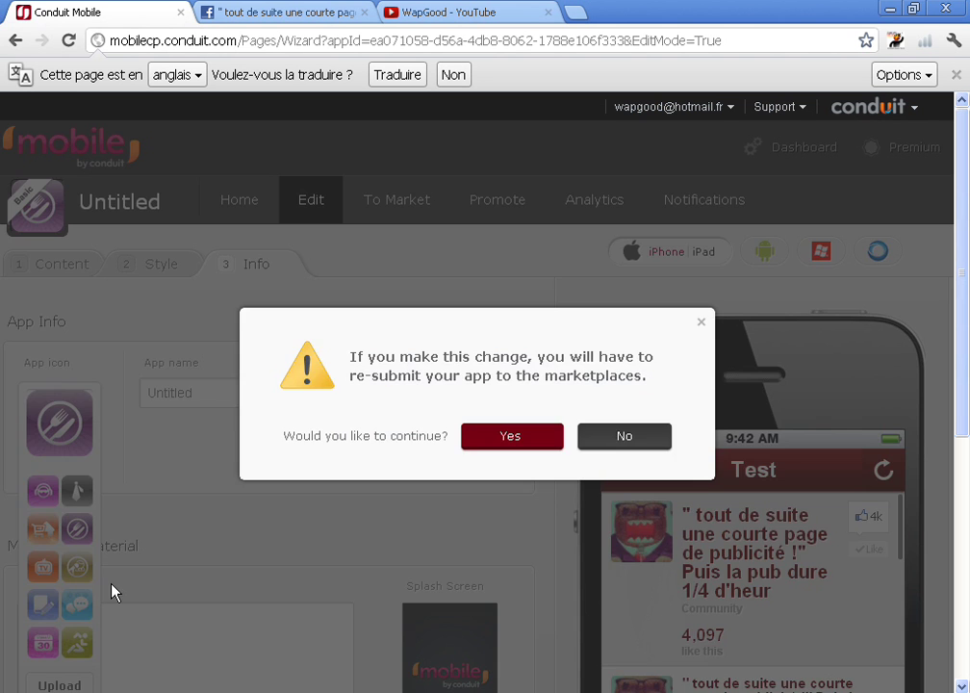
pyautogui.click(554, 439)
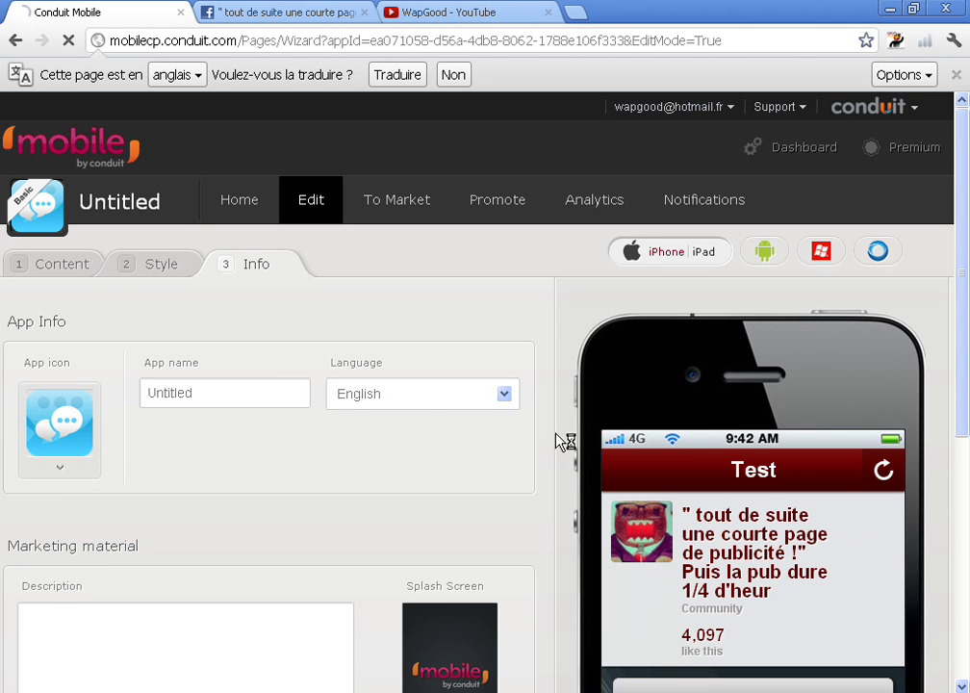
# - Rename the app from its placeholder name to "Test" in the app info
pyautogui.click(237, 392)
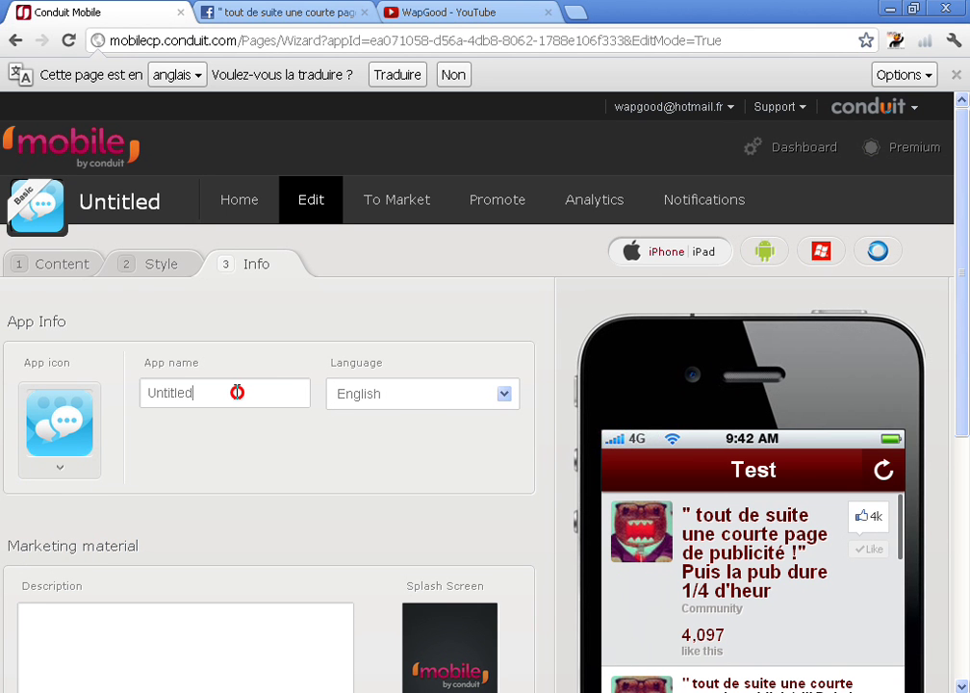
pyautogui.moveTo(237, 393); pyautogui.dragTo(78, 395)
pyautogui.write('T')
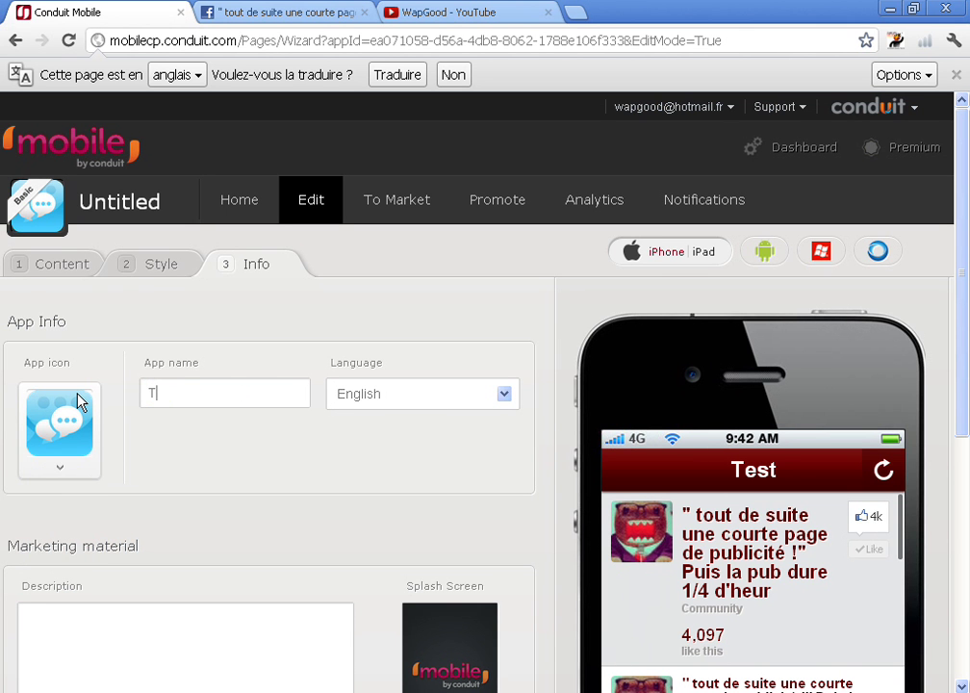
pyautogui.write('est')
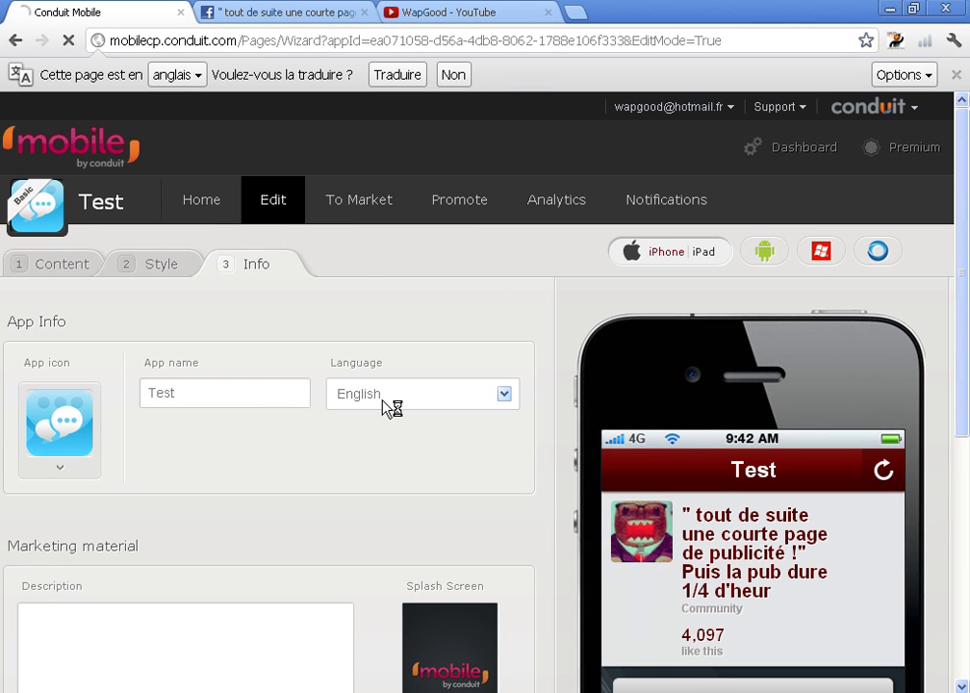
# - Try Chinese as the app language, and set the language to French
pyautogui.click(390, 402)
pyautogui.click(515, 200)
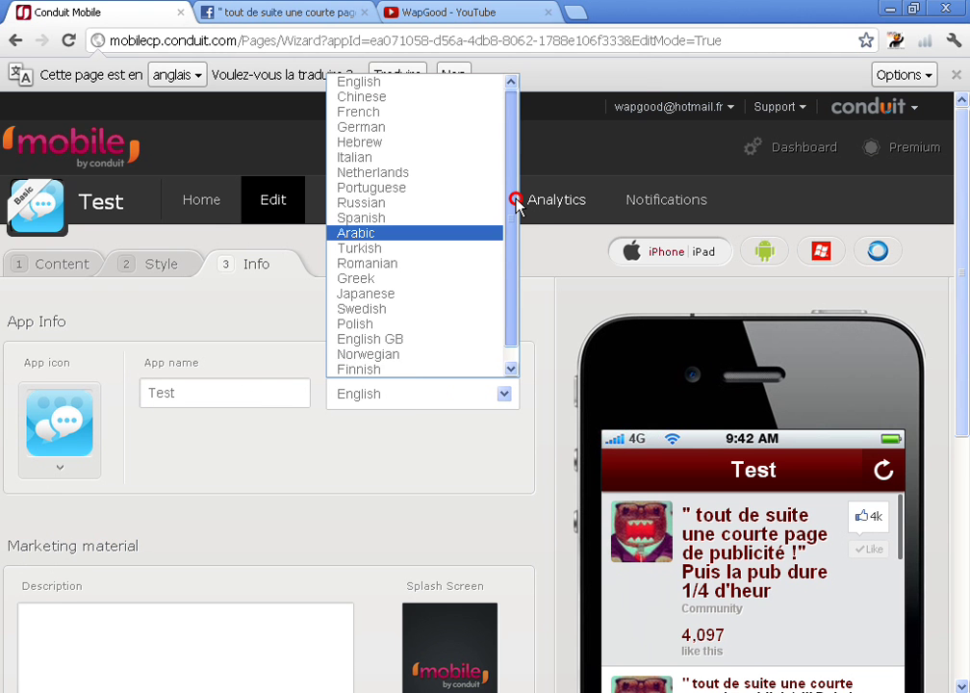
pyautogui.click(399, 103)
pyautogui.click(427, 386)
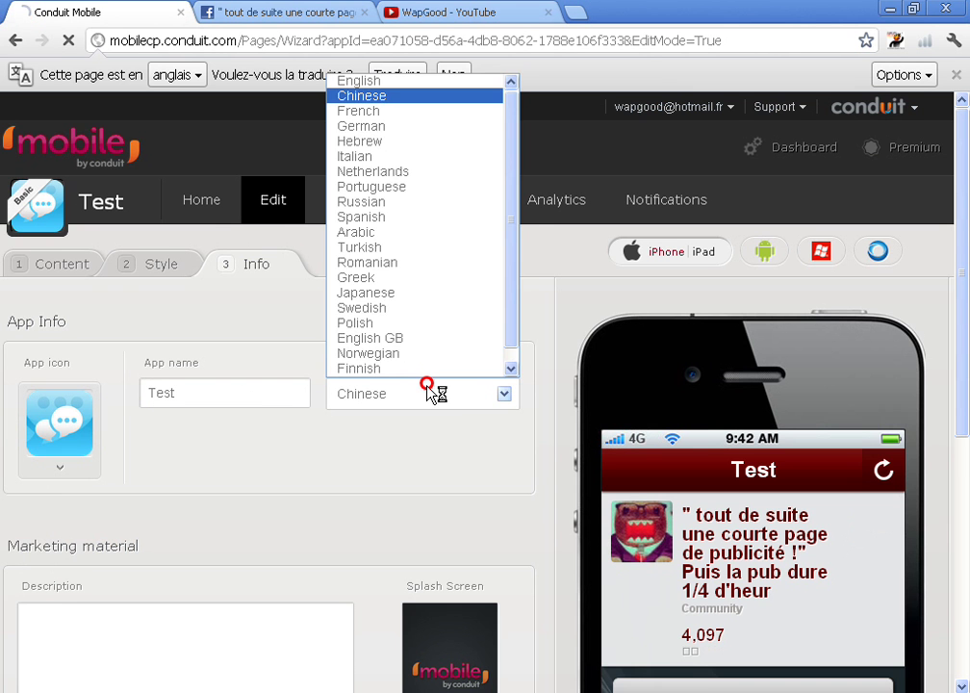
pyautogui.click(370, 112)
# - Enter "Application test pour youtube." as the marketing description and update the app with the changes
pyautogui.moveTo(966, 373); pyautogui.dragTo(966, 520)
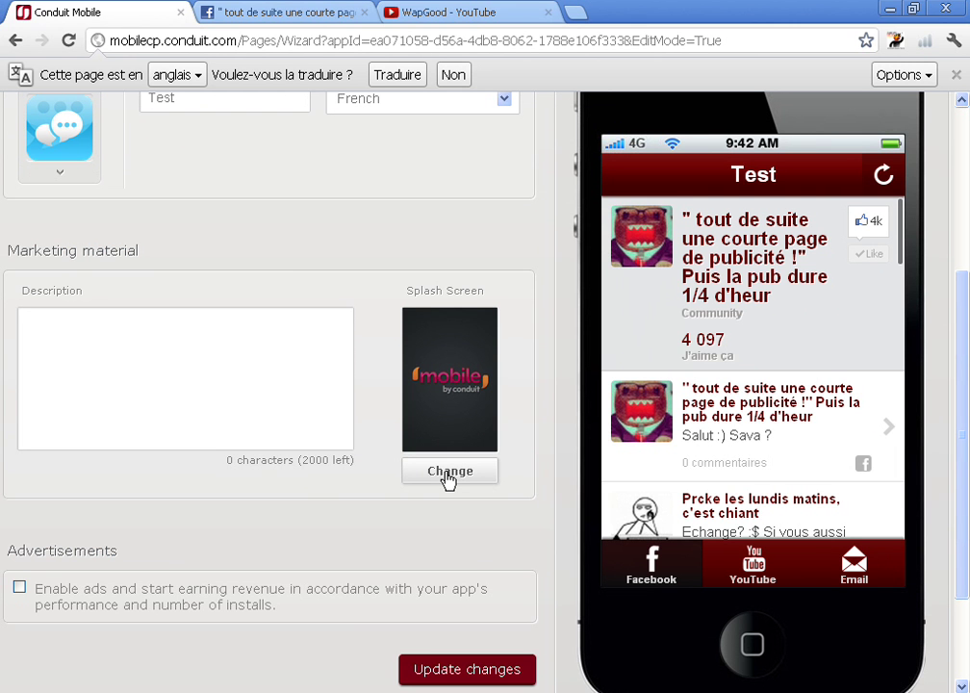
pyautogui.click(234, 393)
pyautogui.write('Applica')
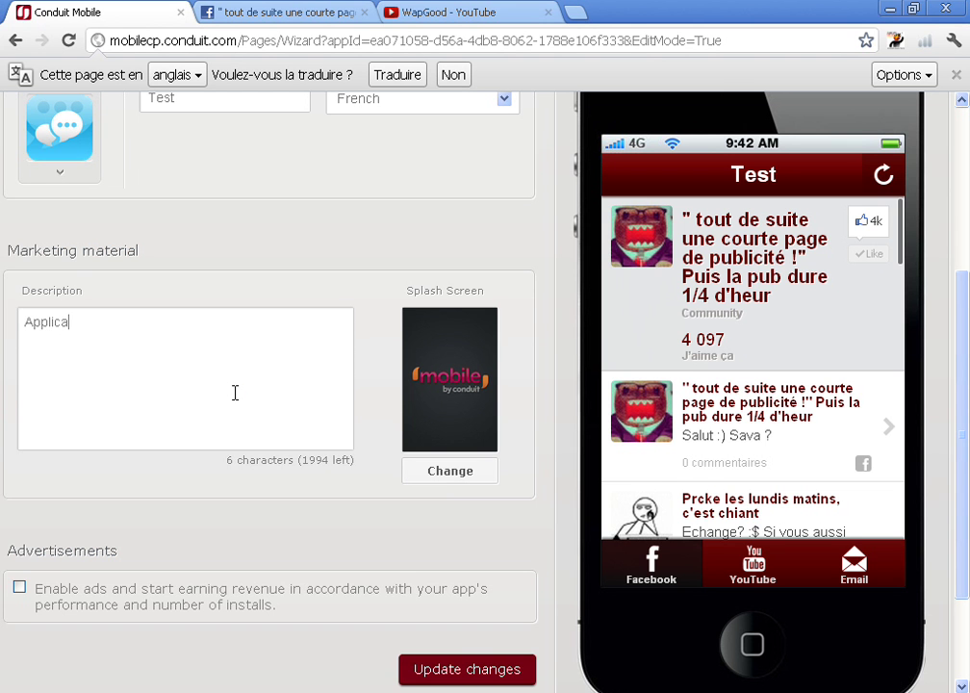
pyautogui.write('tion res')
pyautogui.press('BackSpace')
pyautogui.press('BackSpace')
pyautogui.press('BackSpace')
pyautogui.write('test pio')
pyautogui.press('BackSpace')
pyautogui.press('BackSpace')
pyautogui.write('our ')
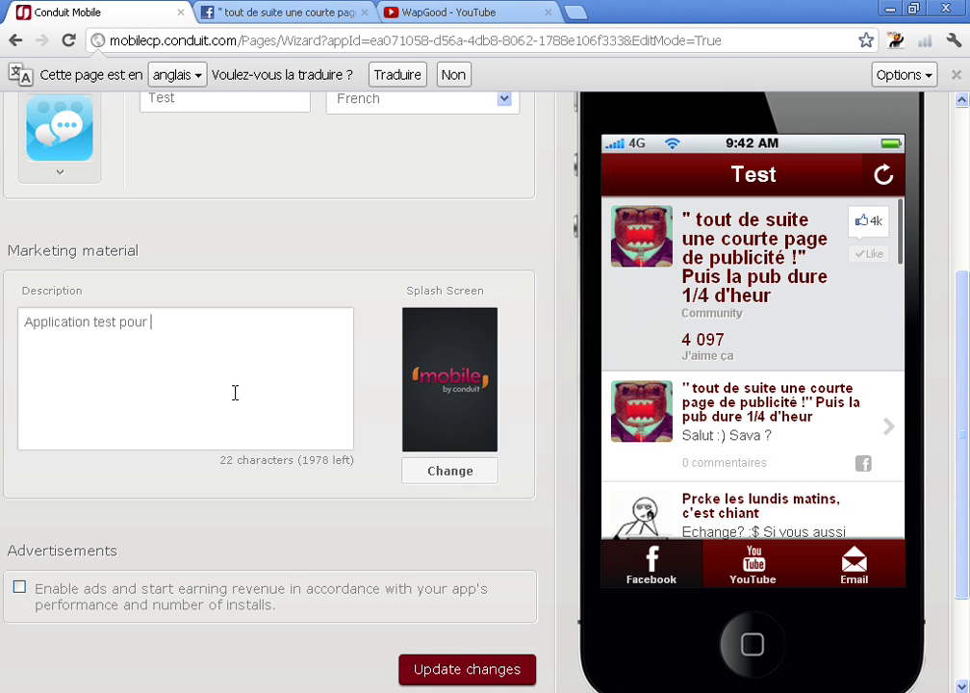
pyautogui.write('youtube.')
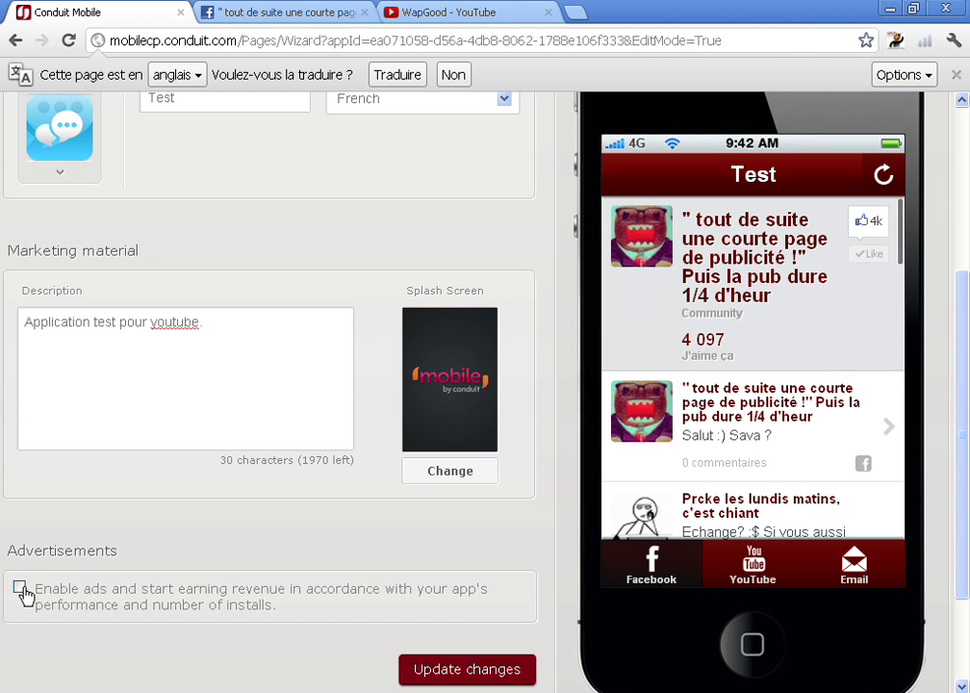
pyautogui.click(508, 678)
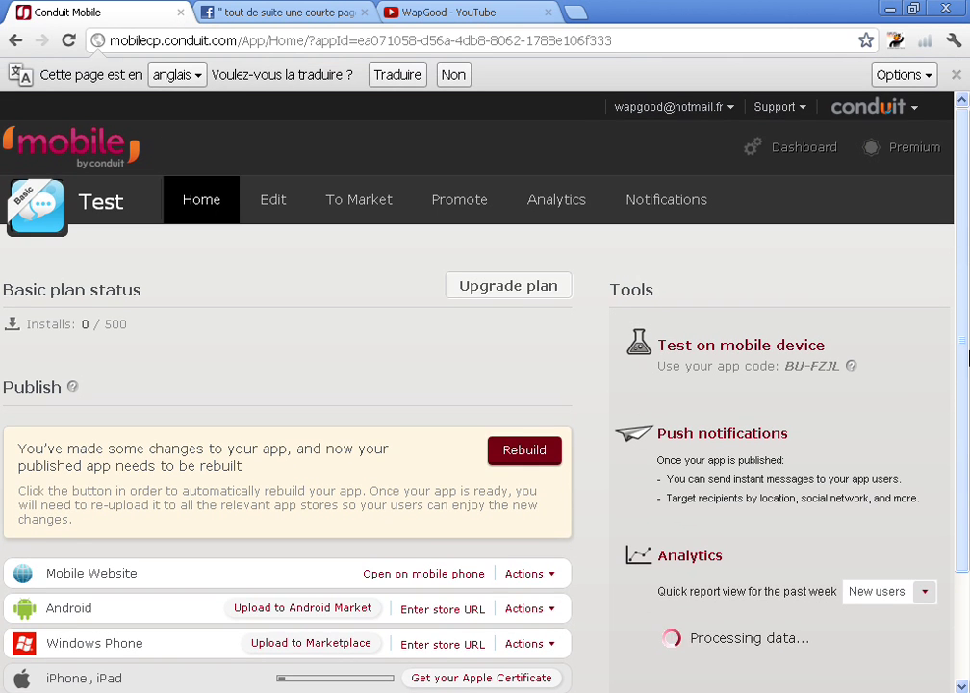
# - Look through the app's home page, examining the account options, plan status, publishing platforms and tools
pyautogui.moveTo(968, 436)
pyautogui.mouseDown()
pyautogui.moveTo(967, 506)
pyautogui.moveTo(966, 265)
pyautogui.mouseUp()
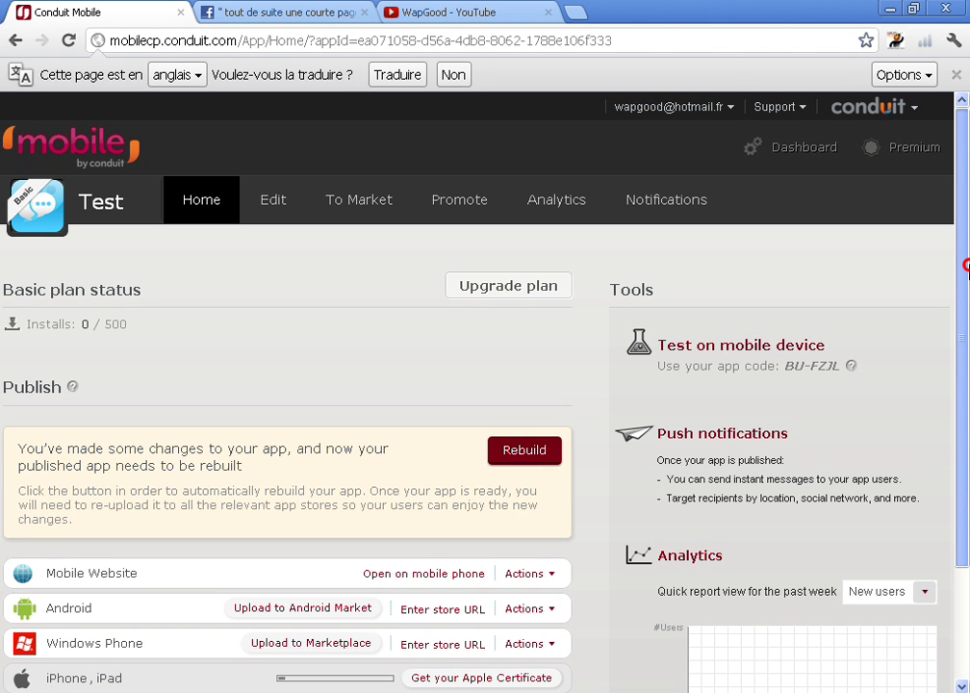
pyautogui.moveTo(701, 116)
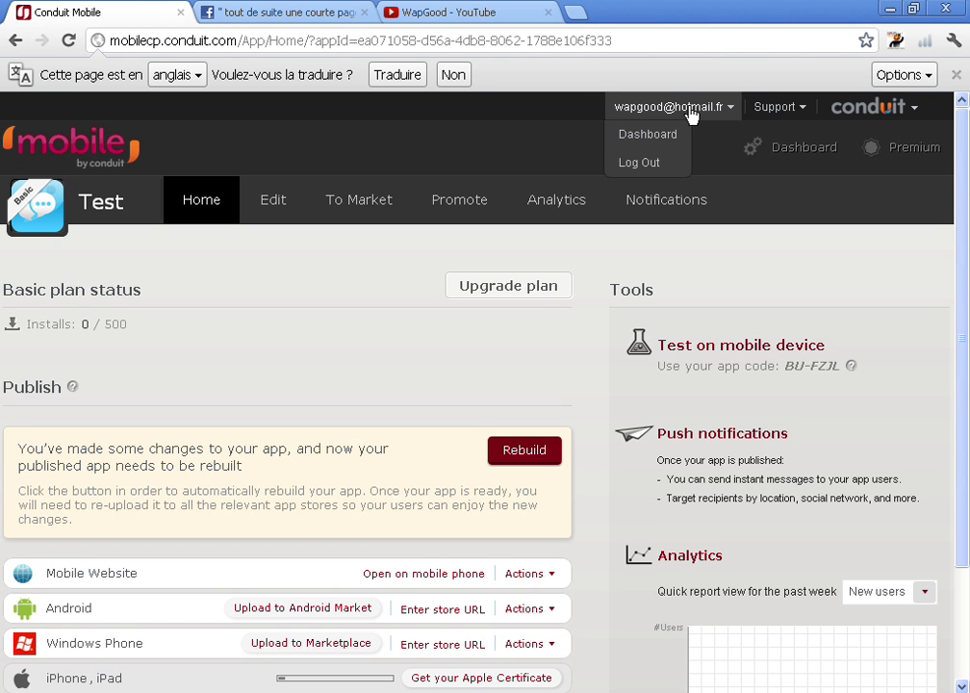
pyautogui.moveTo(968, 253); pyautogui.dragTo(966, 208)
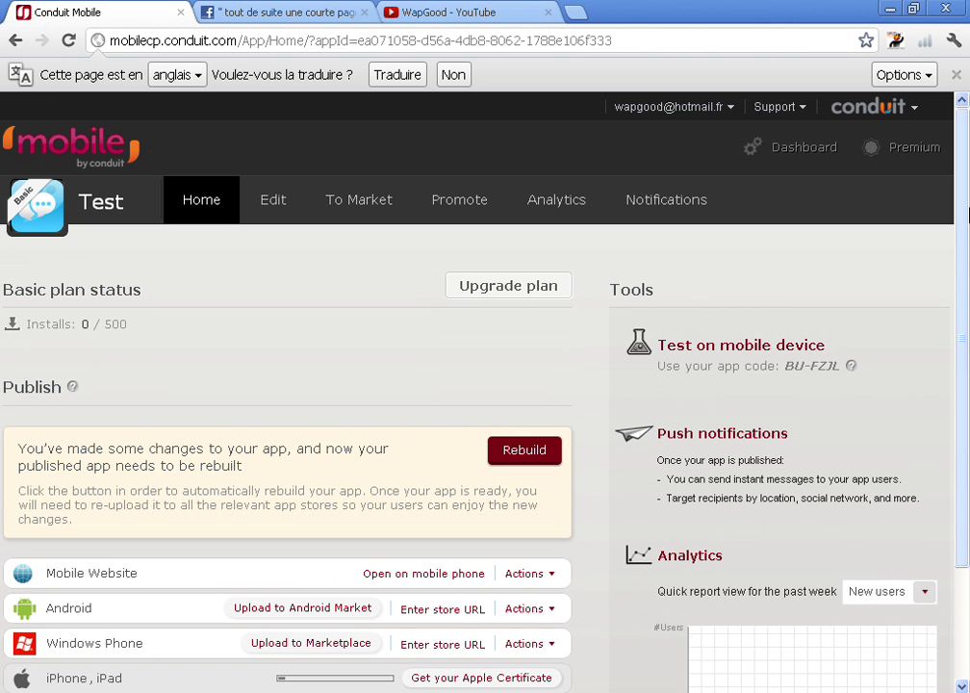
pyautogui.click(957, 136)
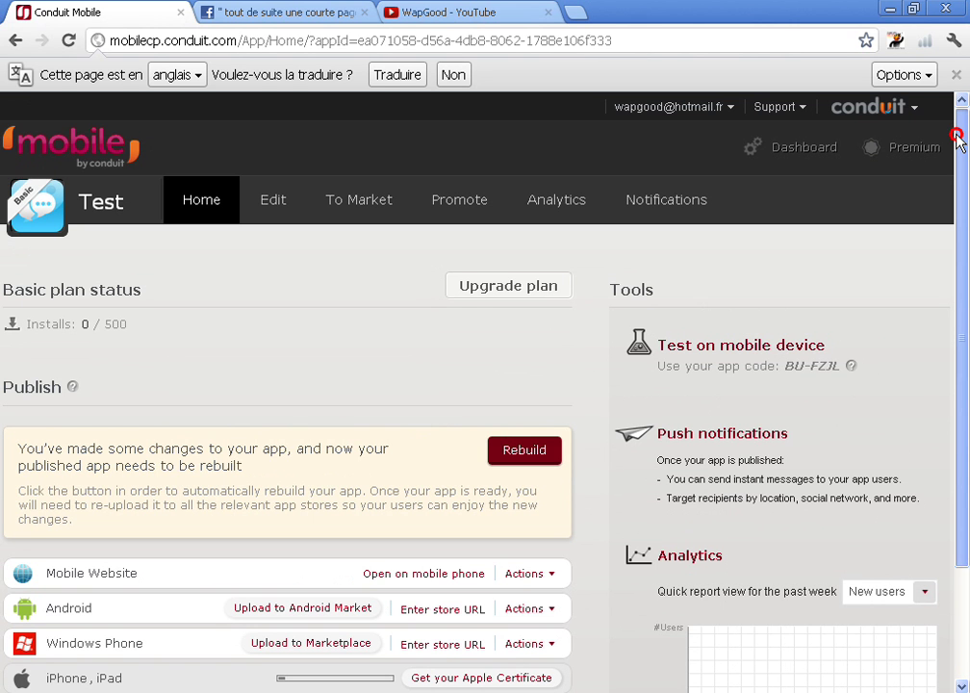
pyautogui.moveTo(956, 136); pyautogui.dragTo(966, 323)
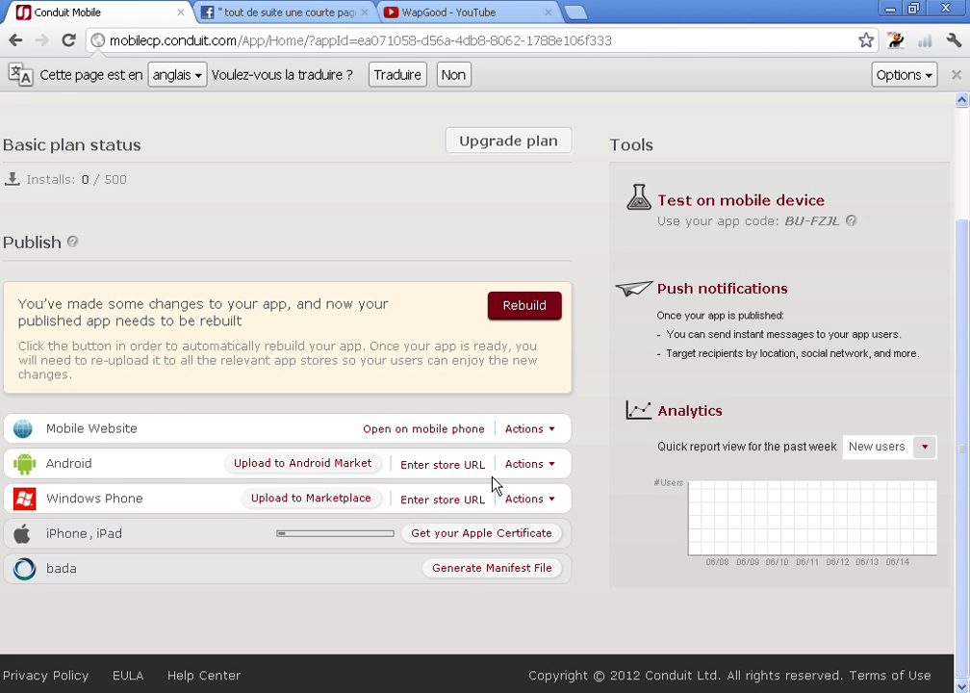
pyautogui.scroll(1, 495, 484)
pyautogui.moveTo(953, 404)
pyautogui.mouseDown()
pyautogui.moveTo(953, 327)
pyautogui.moveTo(957, 474)
pyautogui.mouseUp()
# - View the ways to open the mobile website on a phone, highlight its link, and close the dialog
pyautogui.click(427, 430)
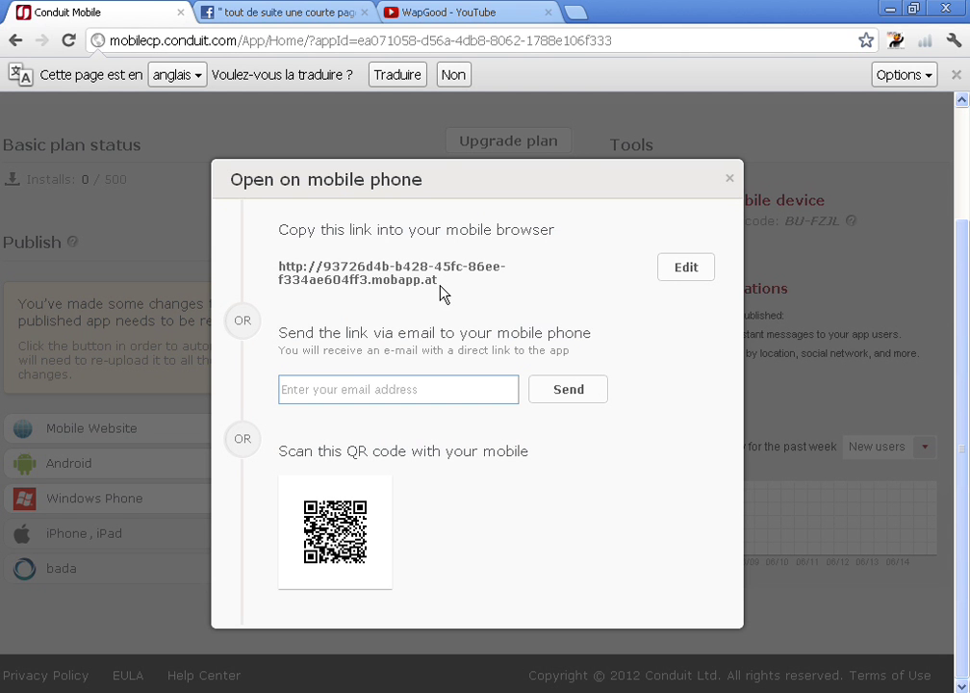
pyautogui.moveTo(440, 288); pyautogui.dragTo(289, 261)
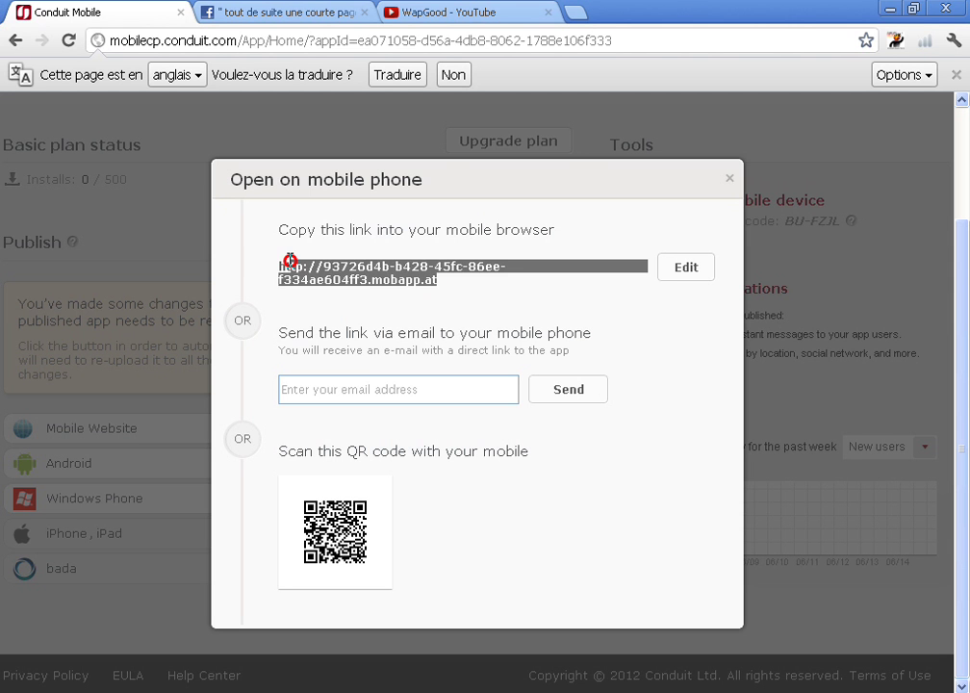
pyautogui.click(295, 256)
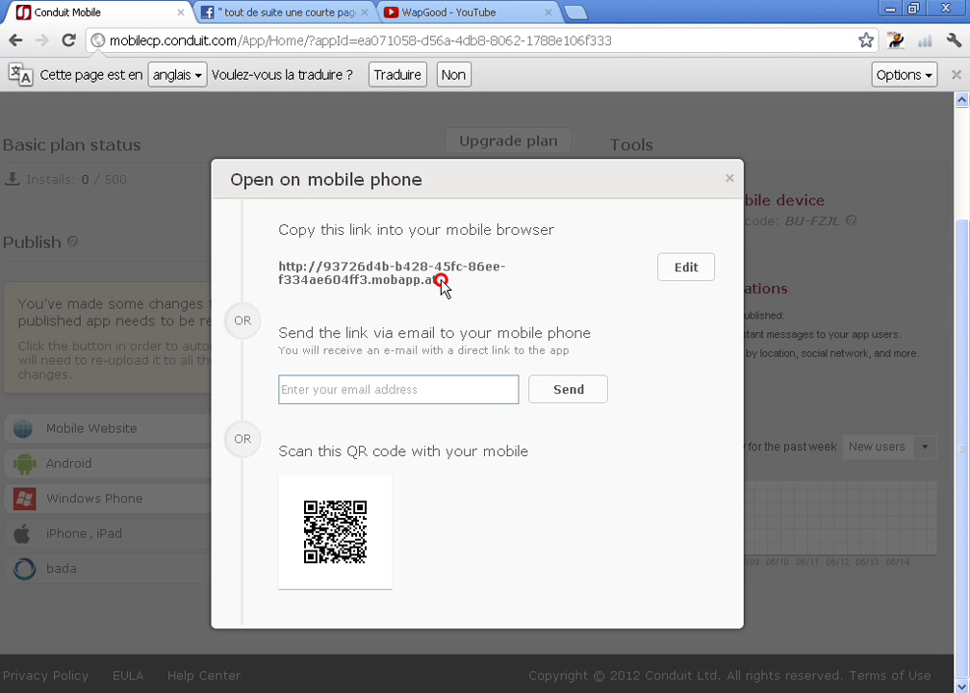
pyautogui.moveTo(441, 283); pyautogui.dragTo(281, 258)
pyautogui.click(342, 260)
pyautogui.click(370, 277)
pyautogui.tripleClick(369, 277)
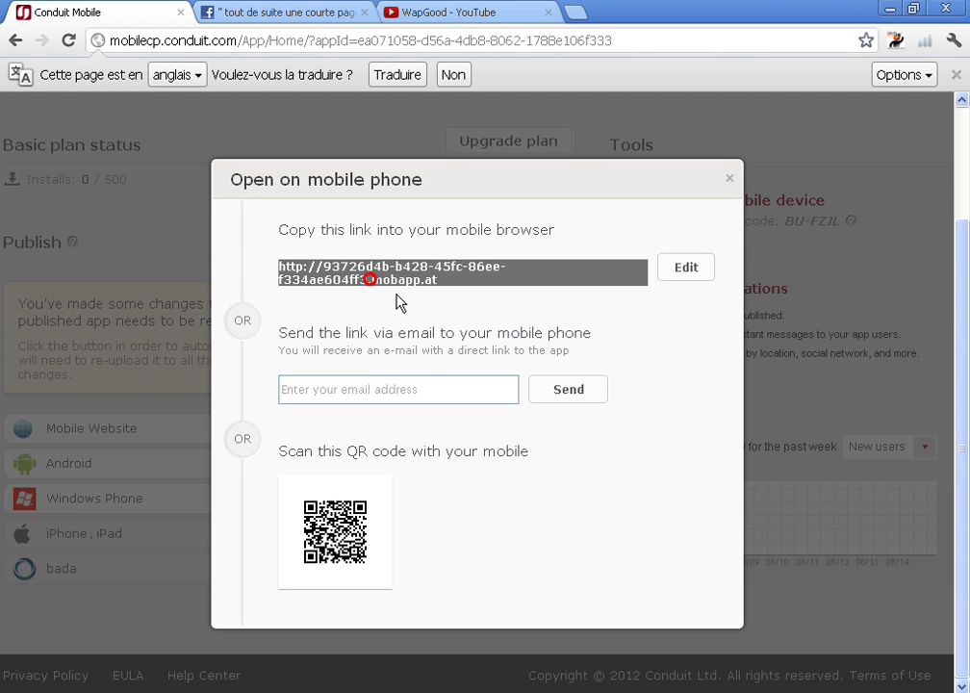
pyautogui.click(431, 384)
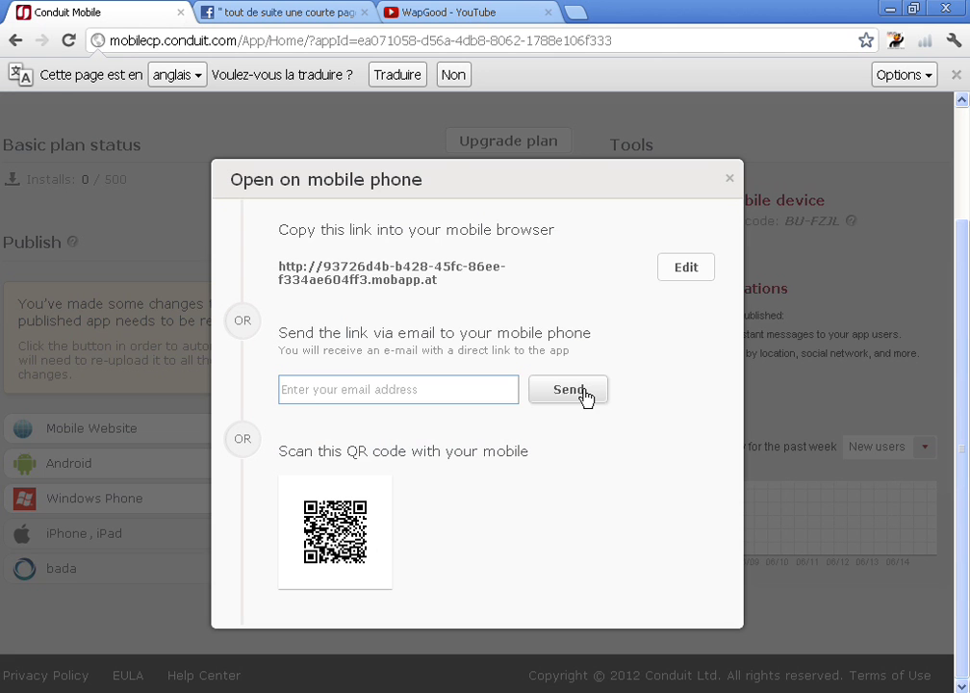
pyautogui.click(728, 180)
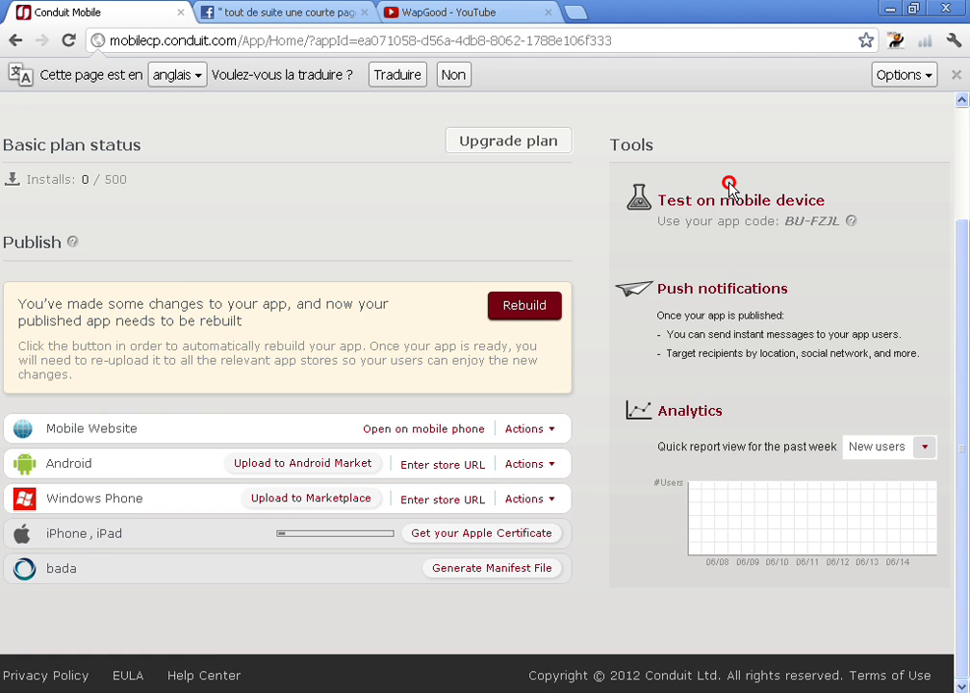
# - Switch to the WapGood YouTube channel and look through its playlists and uploaded videos
pyautogui.moveTo(968, 354)
pyautogui.mouseDown()
pyautogui.moveTo(967, 192)
pyautogui.moveTo(966, 332)
pyautogui.mouseUp()
pyautogui.moveTo(968, 414); pyautogui.dragTo(968, 226)
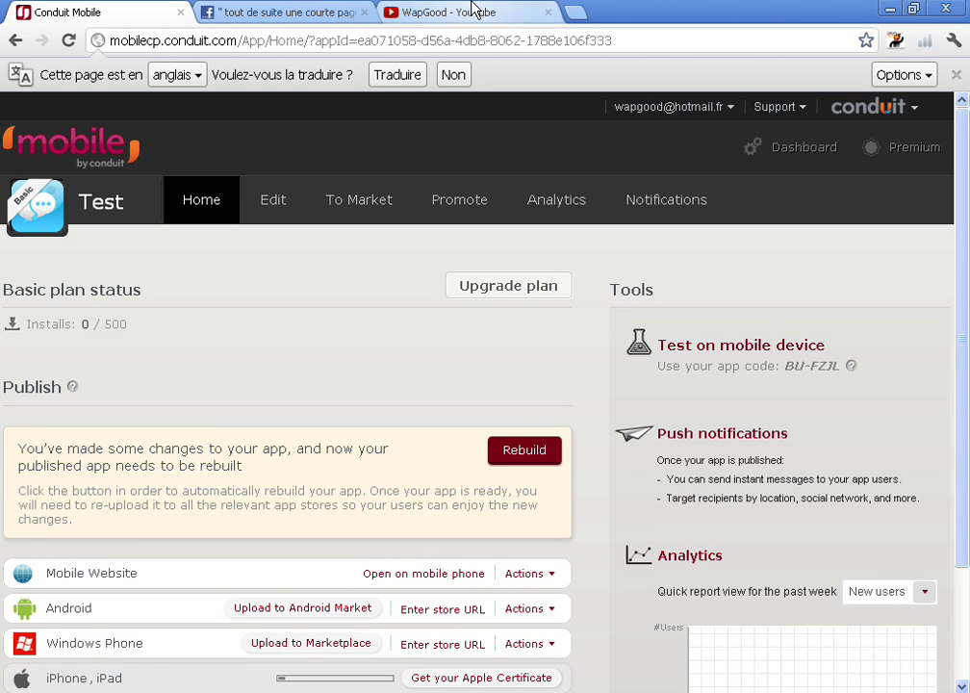
pyautogui.click(471, 8)
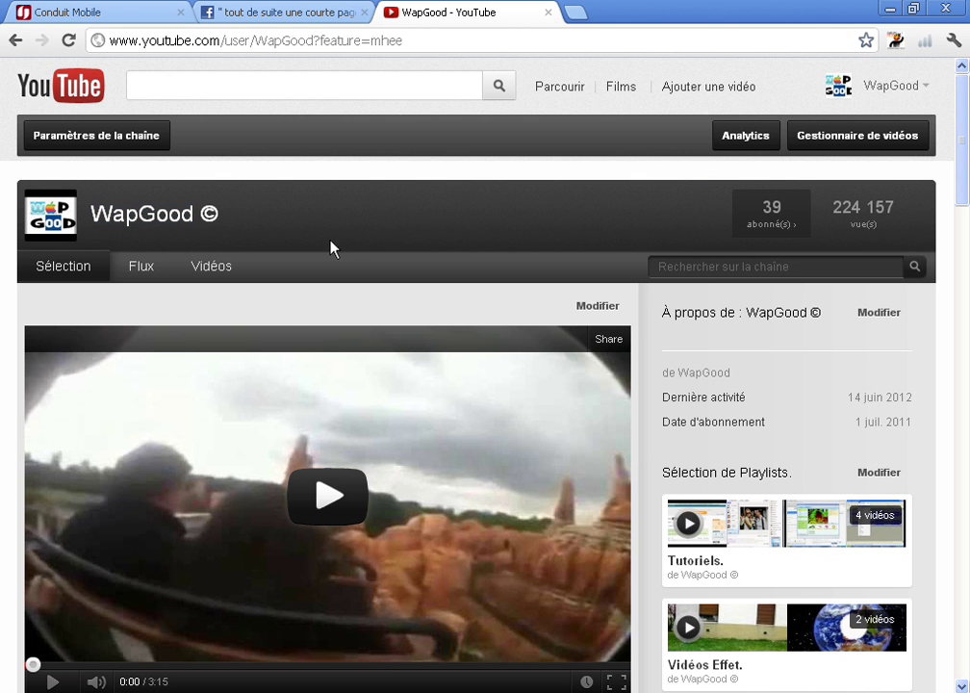
pyautogui.click(289, 13)
pyautogui.click(445, 10)
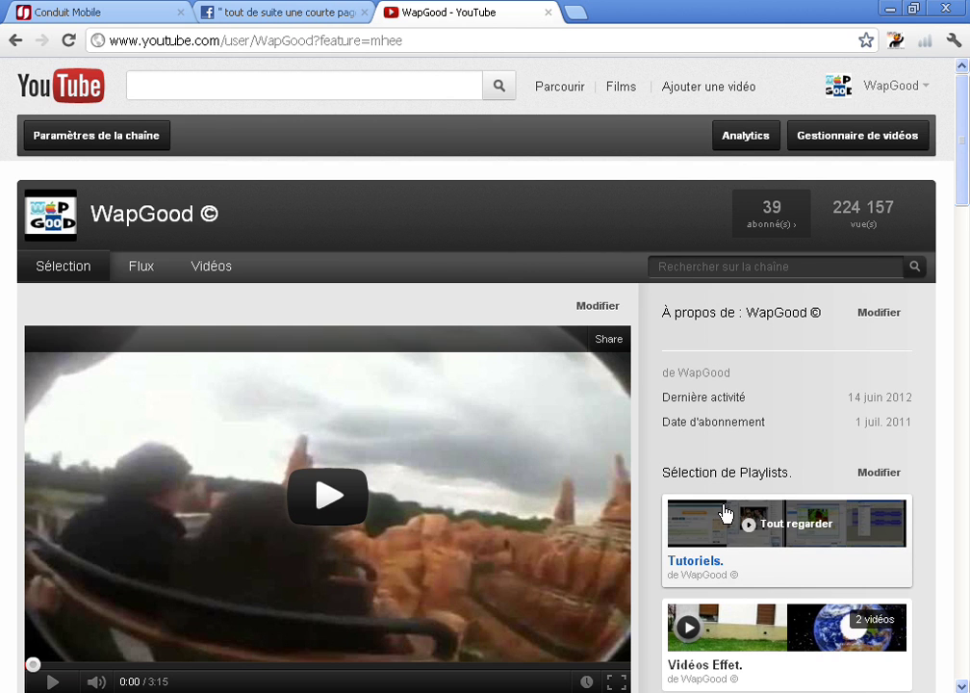
pyautogui.click(962, 311)
pyautogui.moveTo(961, 311); pyautogui.dragTo(962, 319)
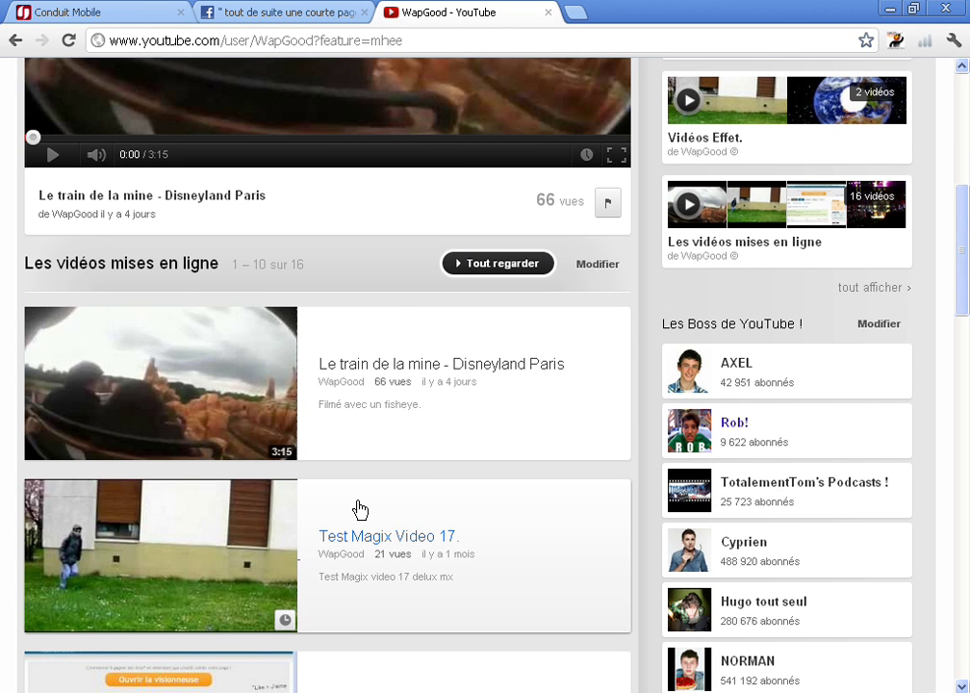
pyautogui.moveTo(959, 202); pyautogui.dragTo(960, 136)
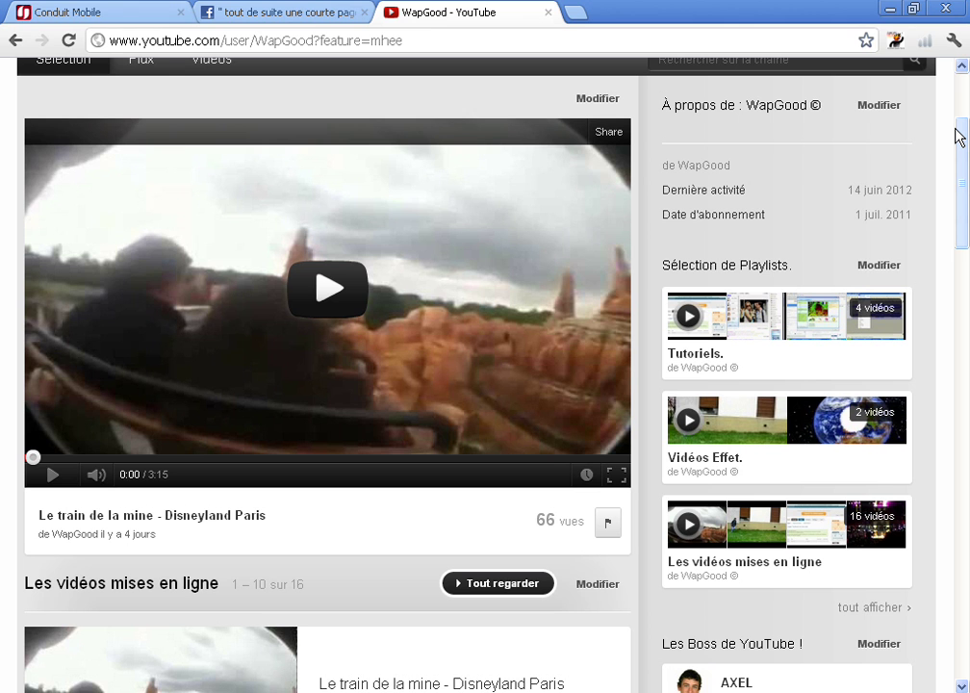